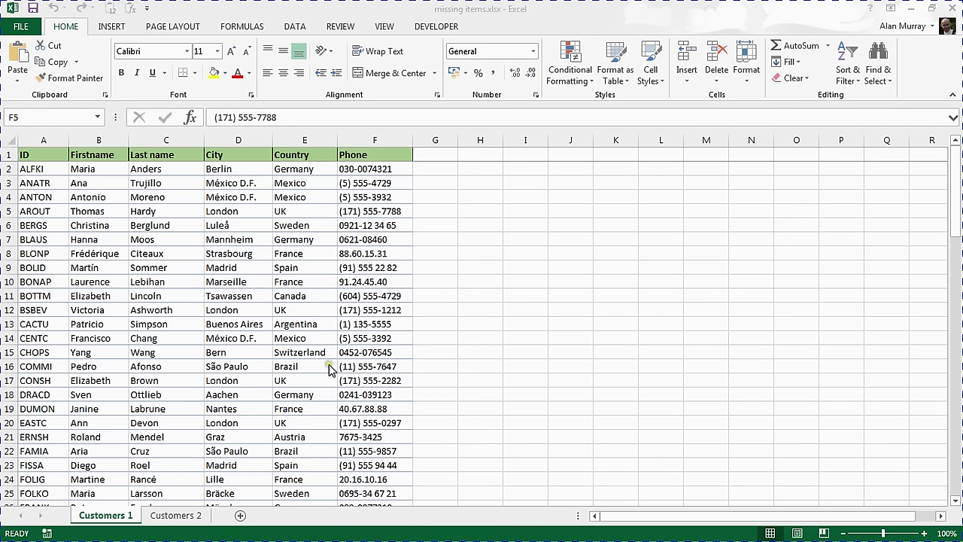
Compare Customers 1 with Customers 2, noting the London and Aachen cities and rows 11–20
click(324, 370)
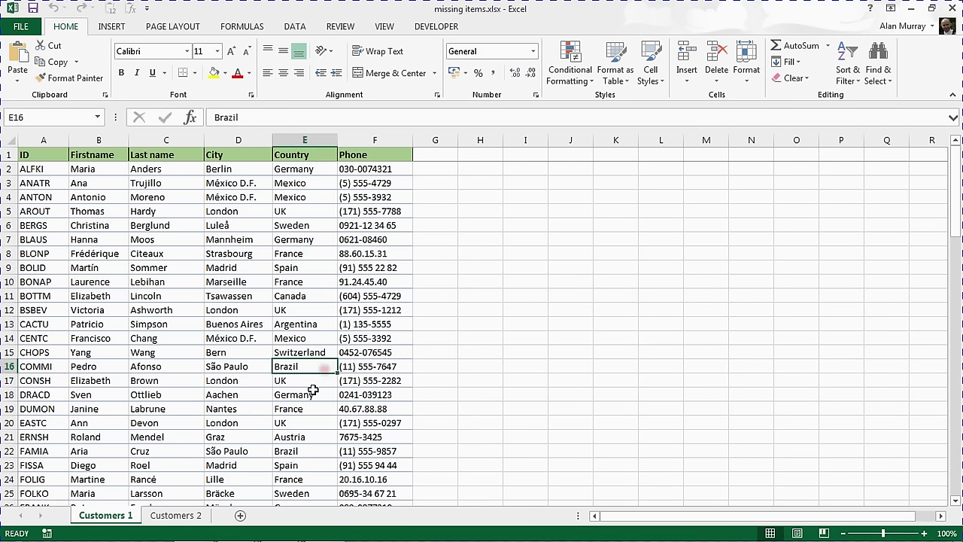
click(200, 514)
drag(200, 515, 131, 519)
click(130, 517)
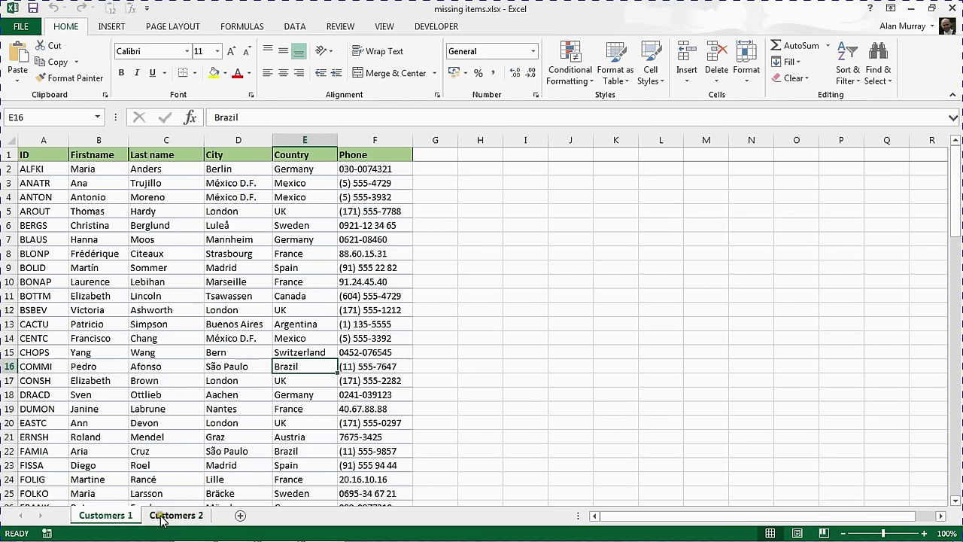
click(260, 379)
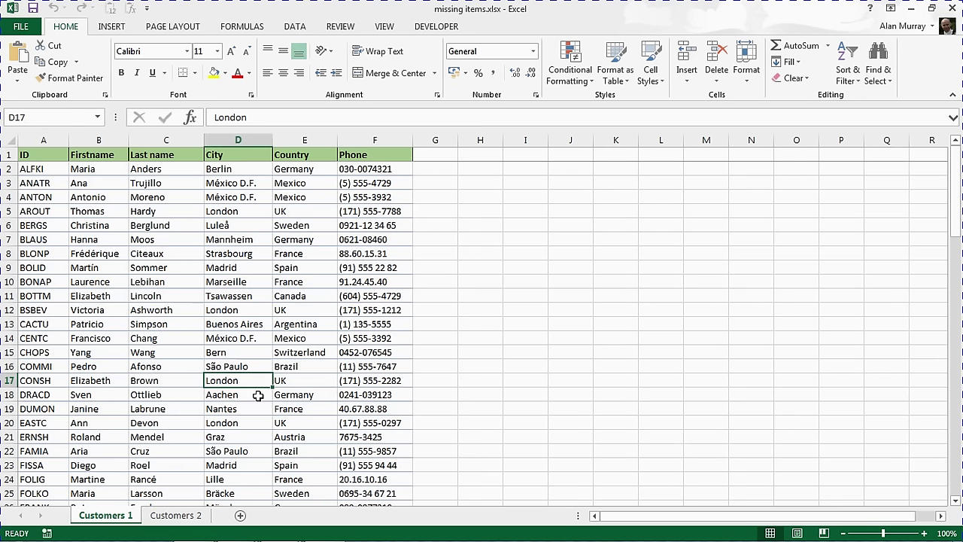
click(258, 395)
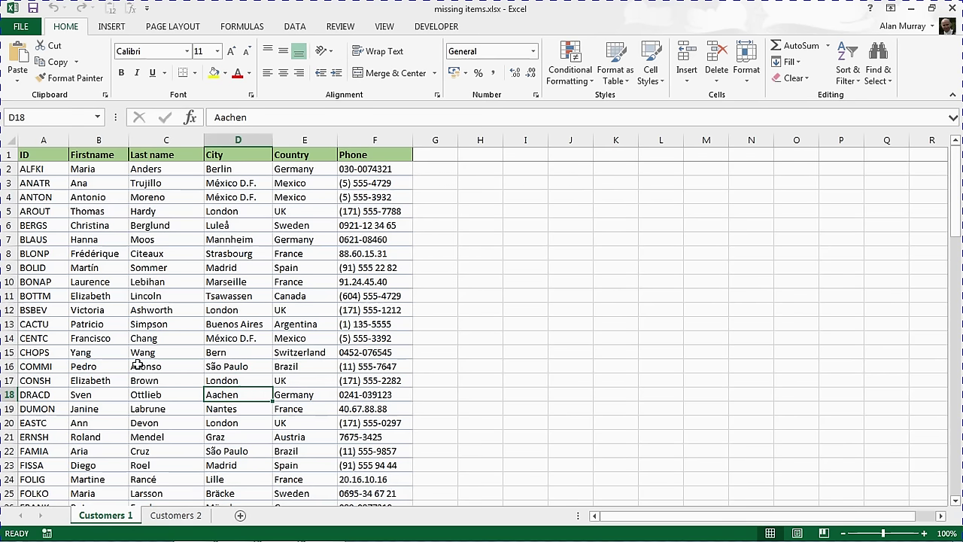
mouse_move(109, 295)
mouse_down()
mouse_move(264, 338)
mouse_move(325, 428)
mouse_up()
Check the ends of both customer lists, including row 89, Seattle, and São Paulo in D15
click(176, 514)
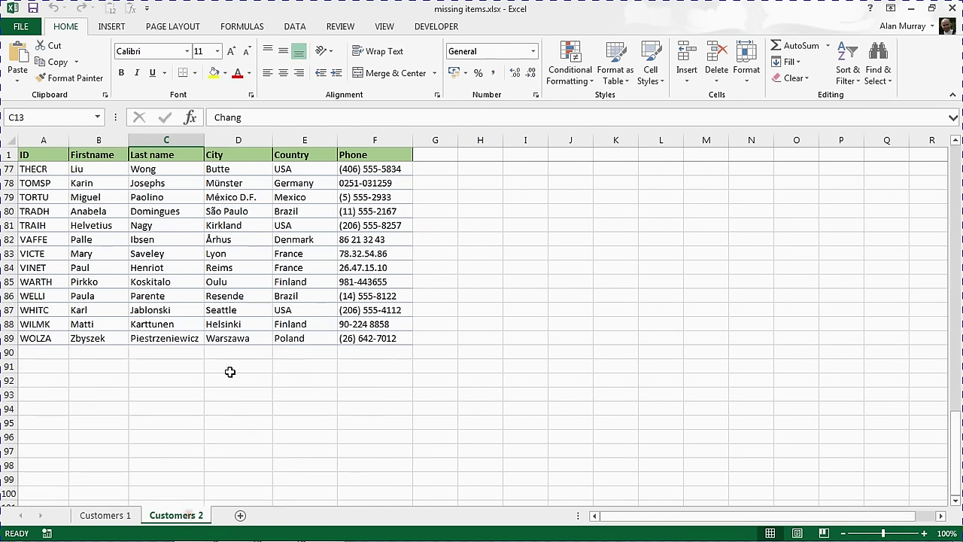
click(9, 338)
click(121, 296)
click(125, 516)
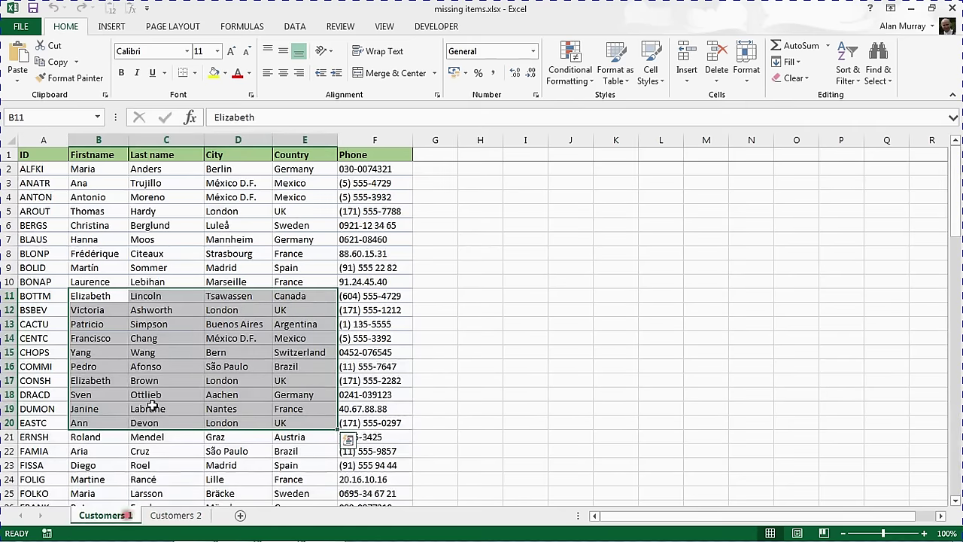
scroll(152, 406, down, 5)
scroll(152, 406, down, 20)
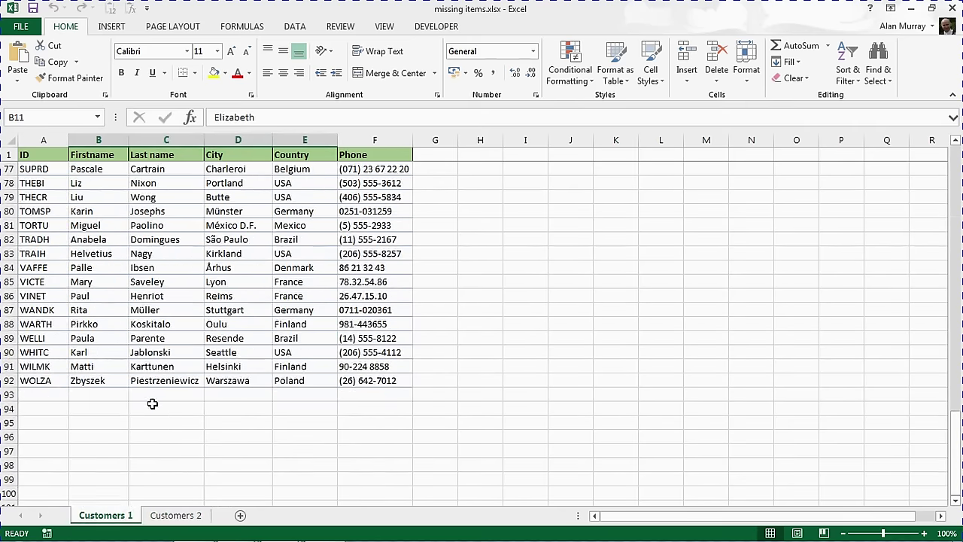
click(206, 355)
scroll(205, 355, up, 20)
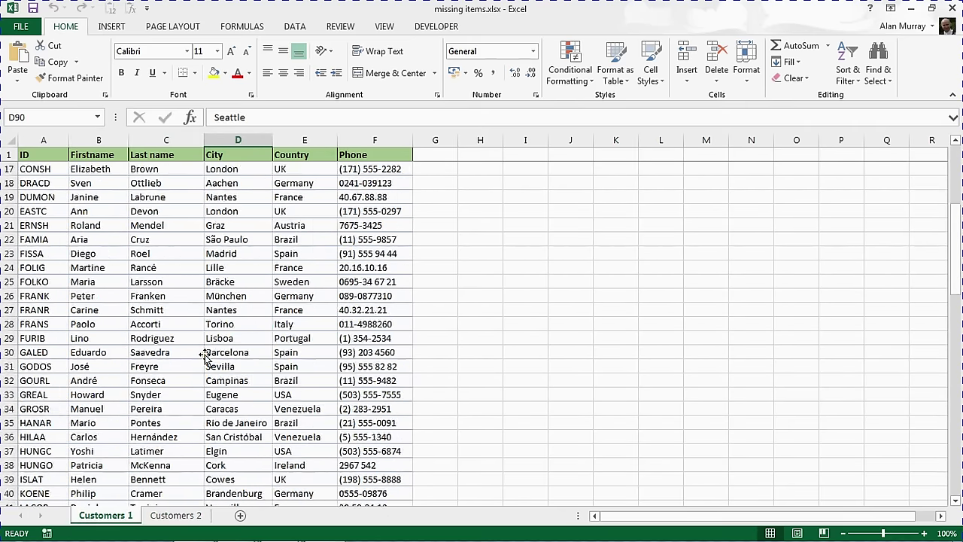
click(176, 514)
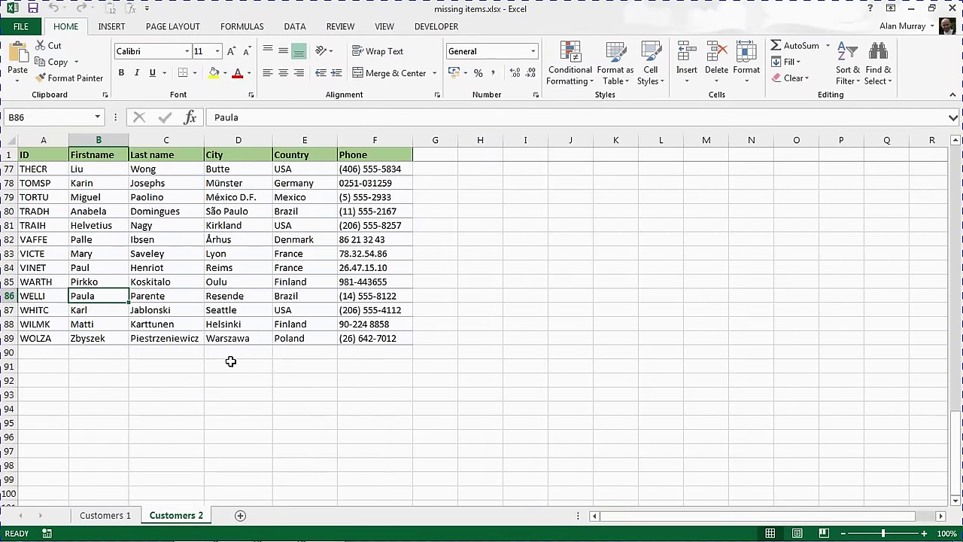
scroll(233, 362, up, 6)
scroll(233, 362, up, 19)
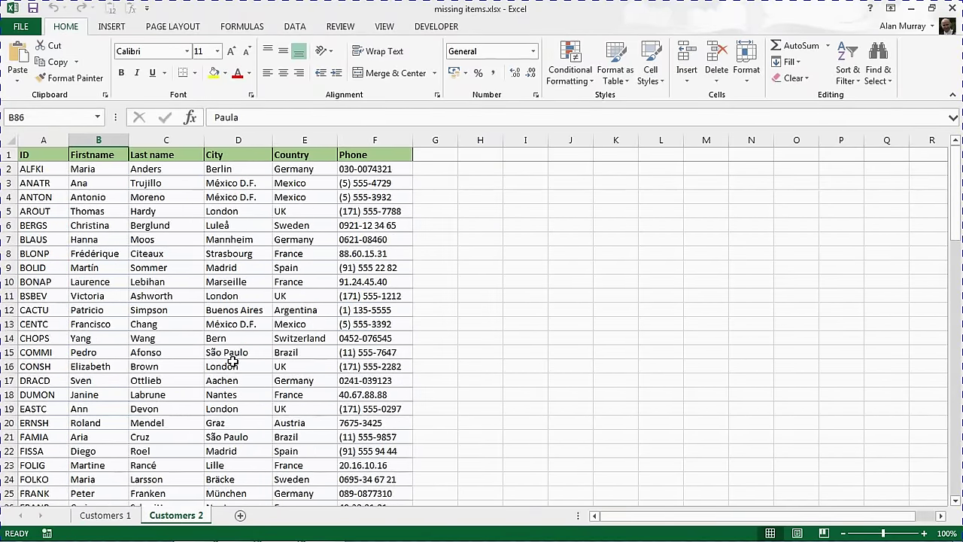
click(232, 358)
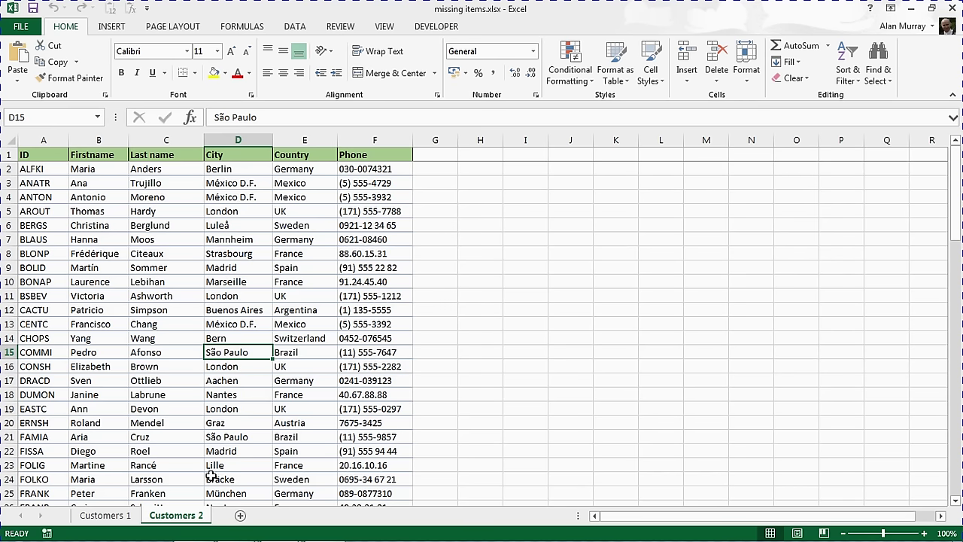
click(124, 517)
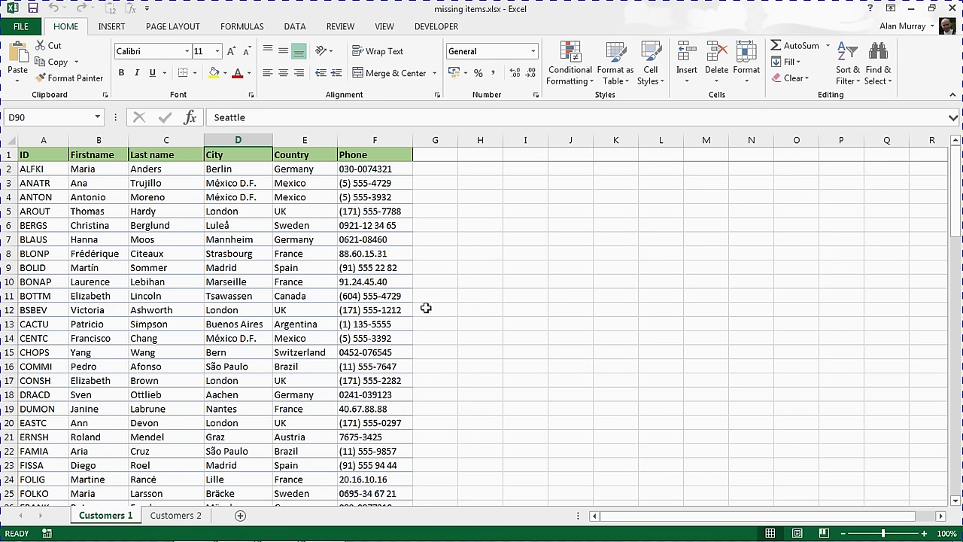
Select G2, widen column G, zoom the sheet to 160% and highlight the ANATR row
click(448, 172)
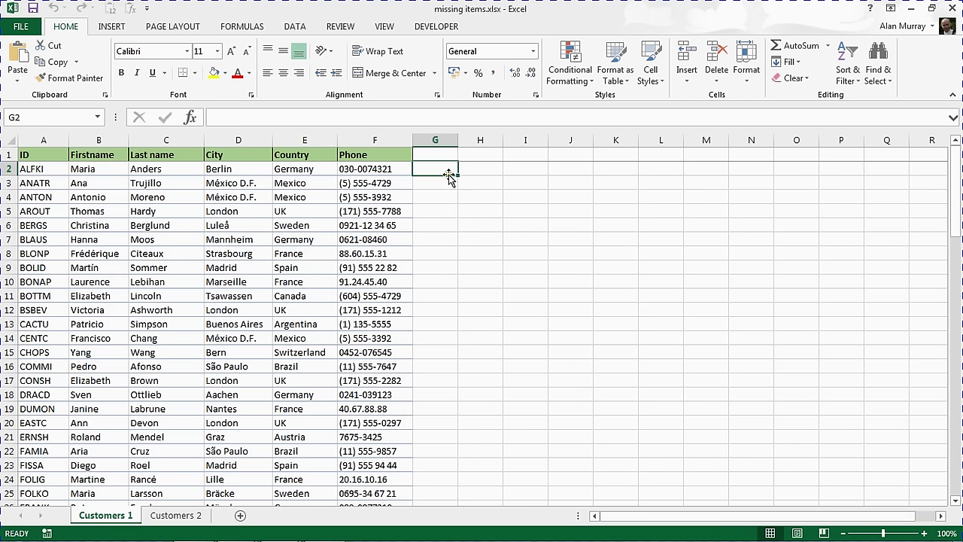
drag(458, 140, 494, 140)
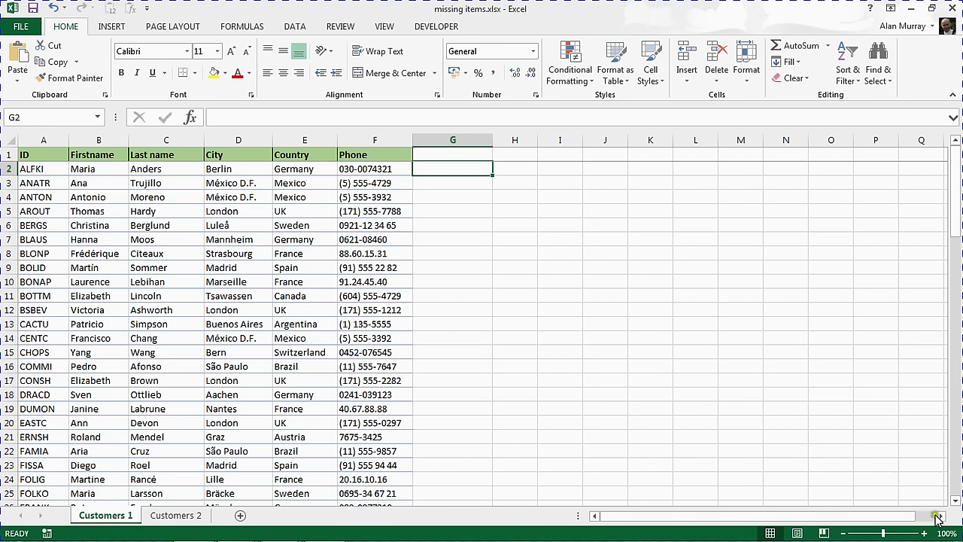
click(924, 532)
click(925, 532)
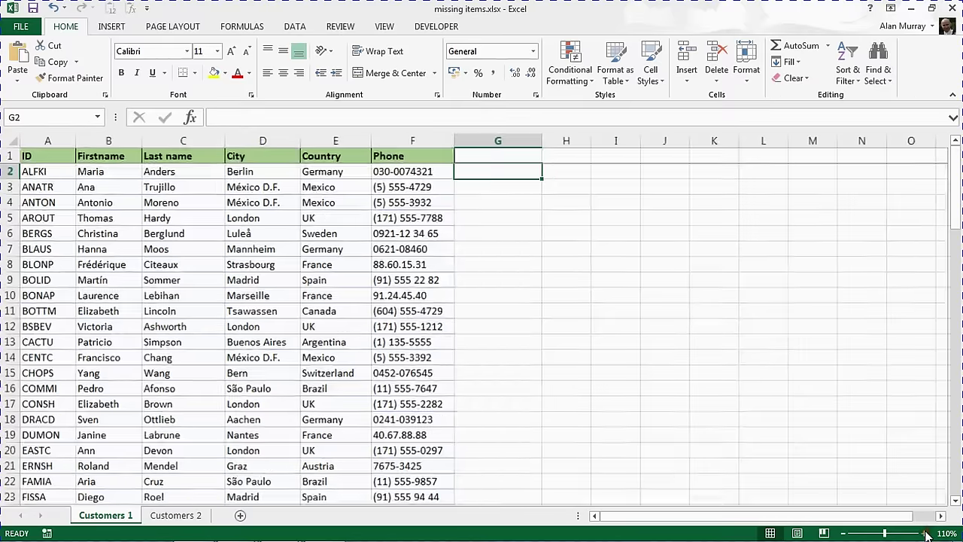
click(925, 533)
click(925, 533)
click(925, 533)
click(925, 533)
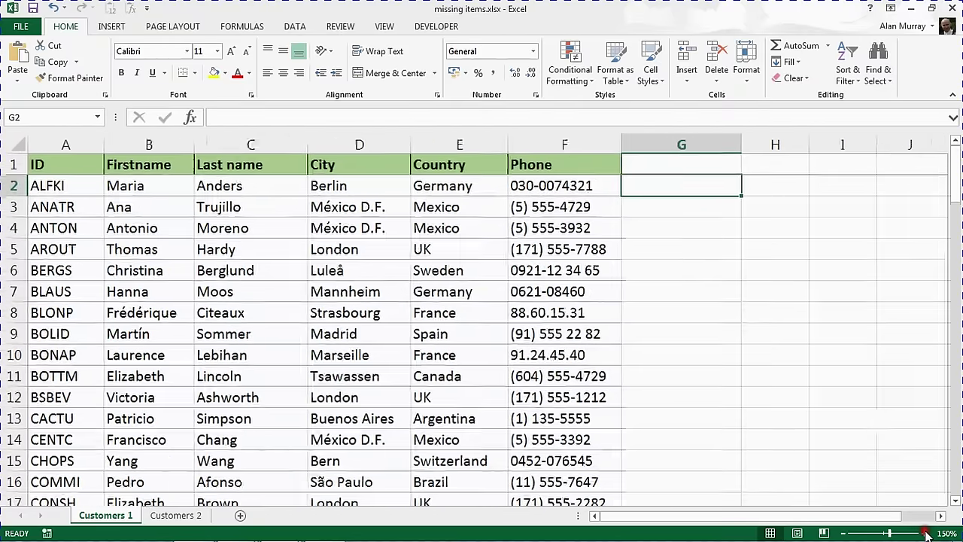
click(731, 207)
click(733, 189)
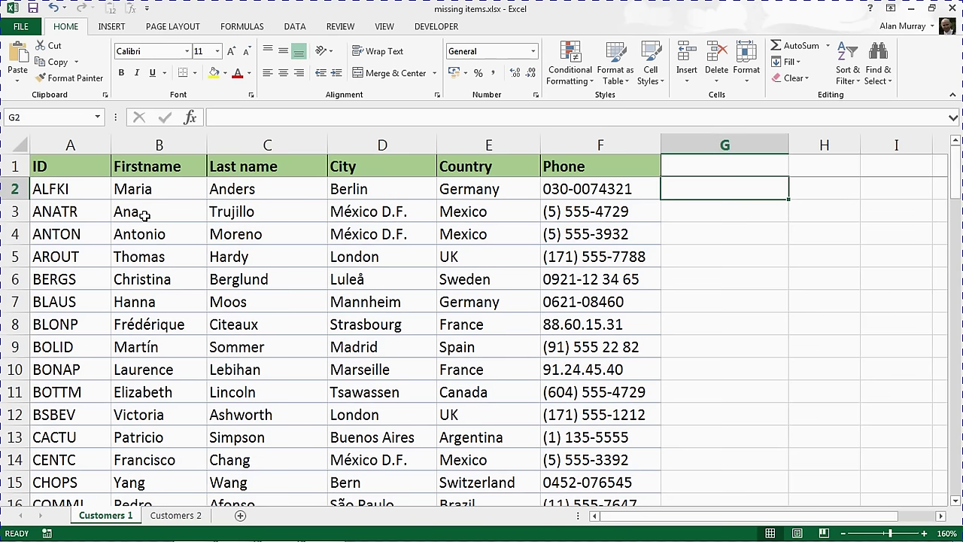
drag(101, 215, 587, 217)
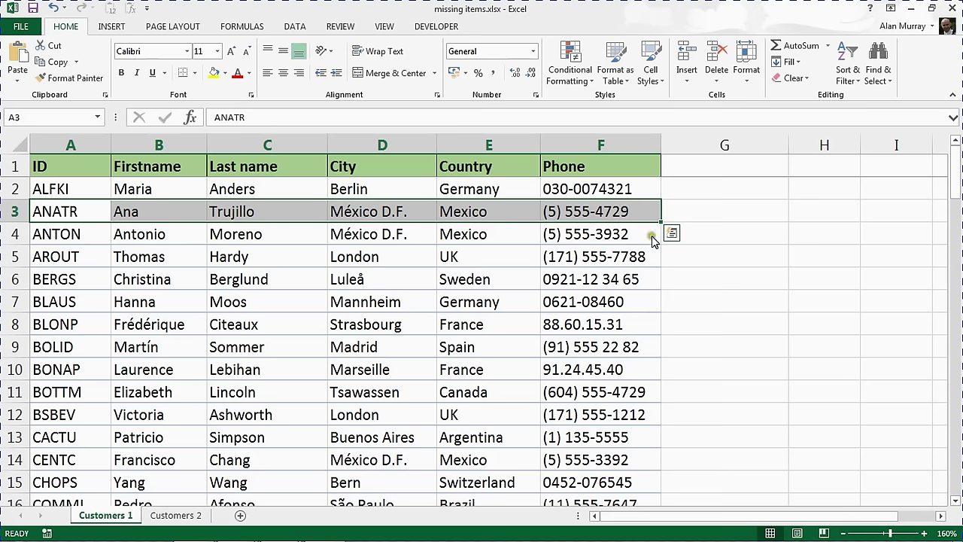
Begin G2's formula as =VLOOKUP(A2, with the customer ID as the lookup value
click(729, 193)
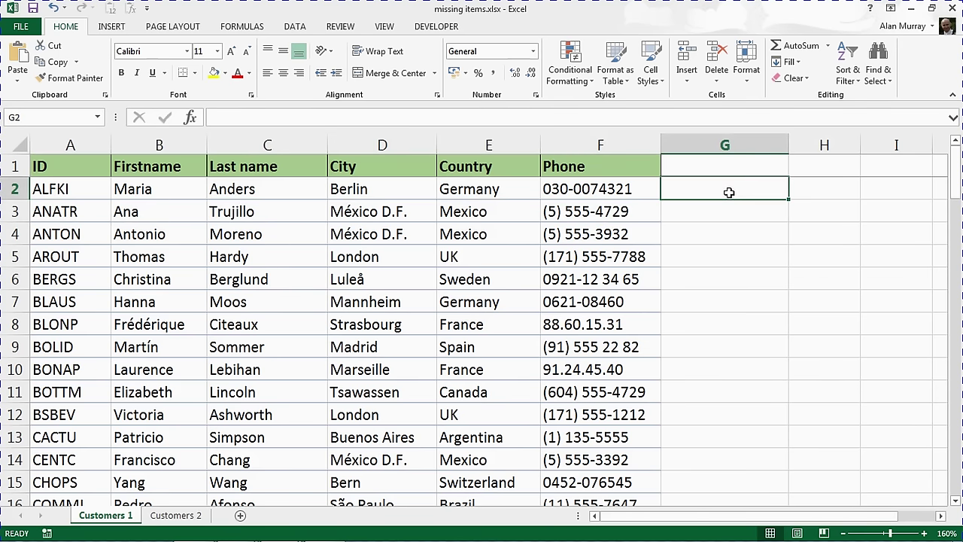
text(=vlo)
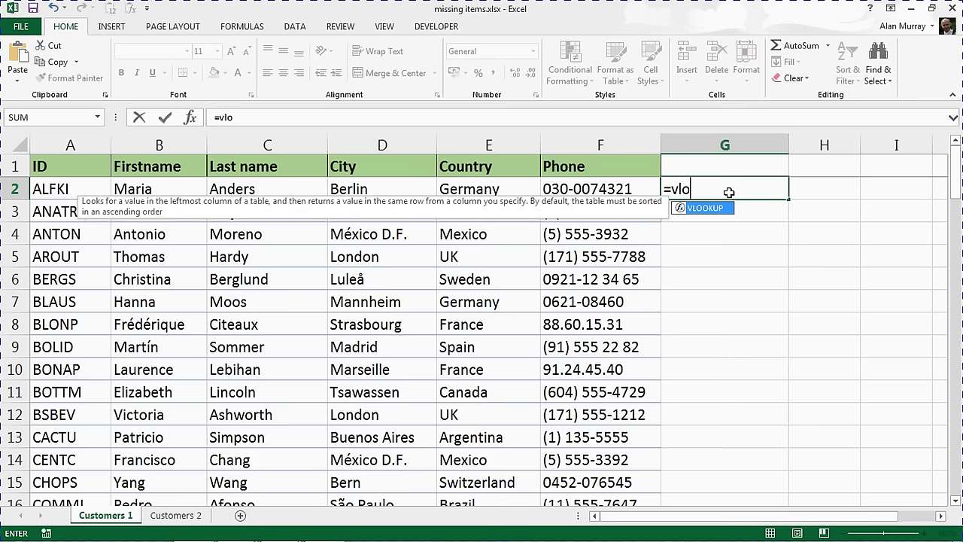
key(Tab)
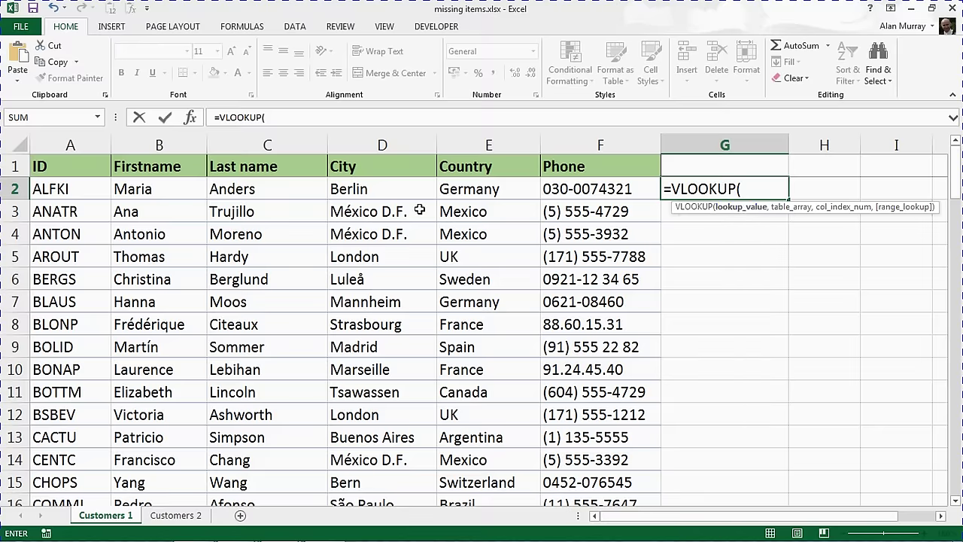
click(79, 191)
click(79, 191)
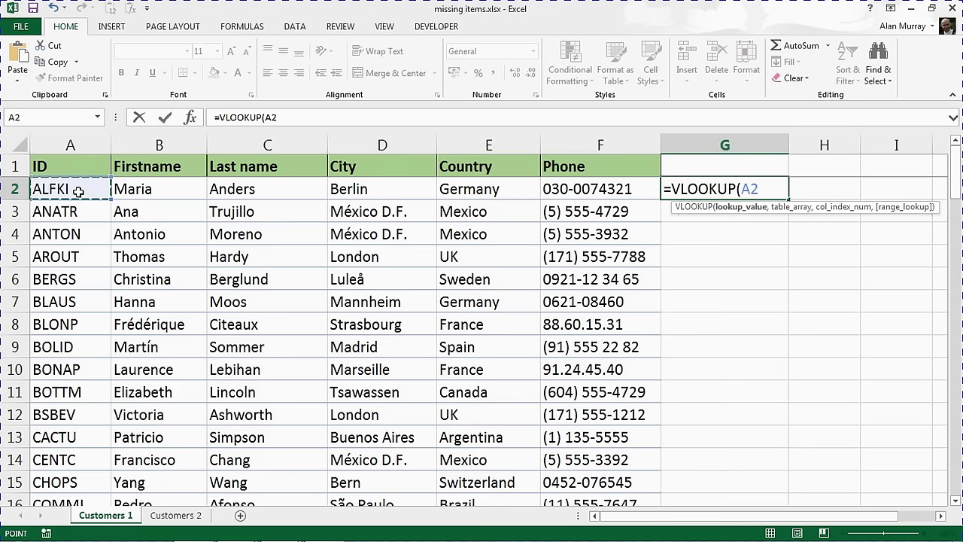
text(,)
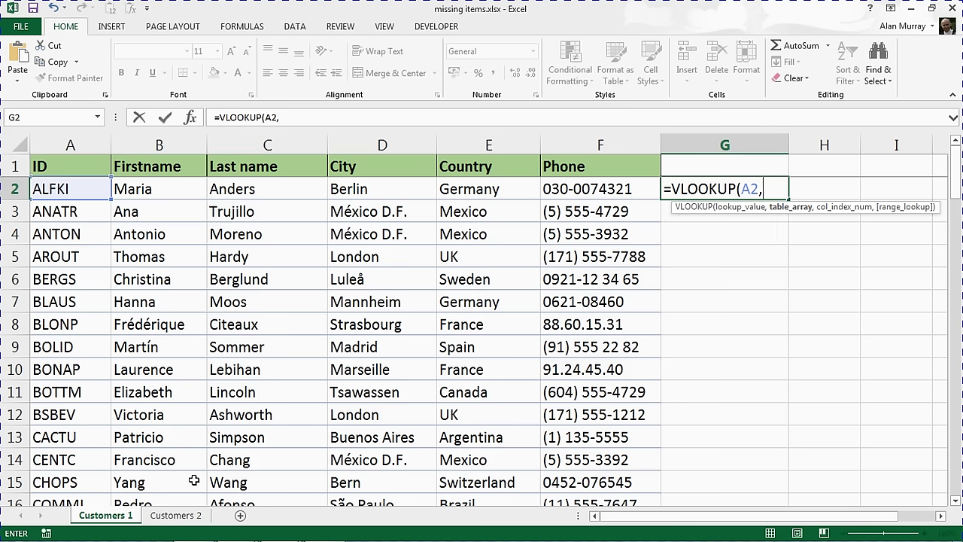
Set the VLOOKUP table array to the absolute range 'Customers 2'!$A$2:$F$89
click(176, 514)
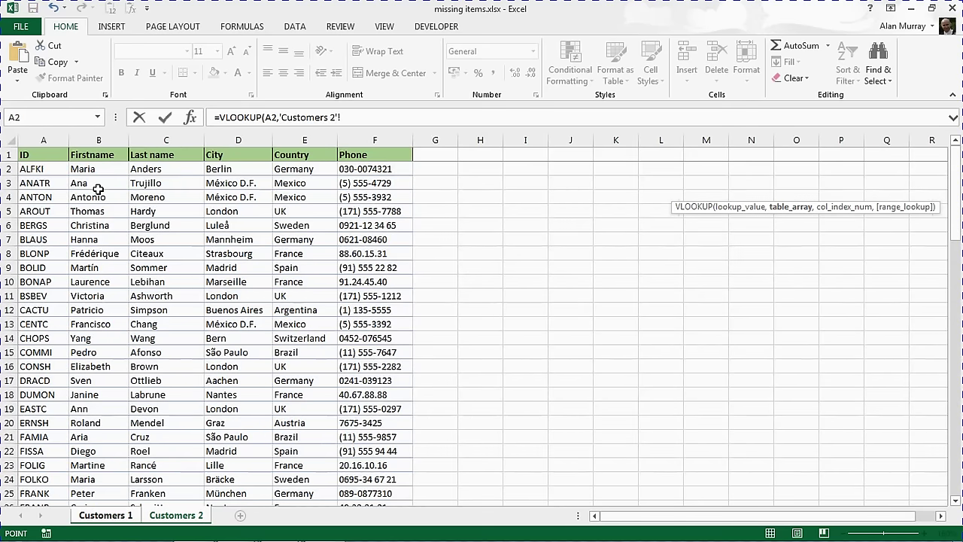
drag(30, 169, 364, 460)
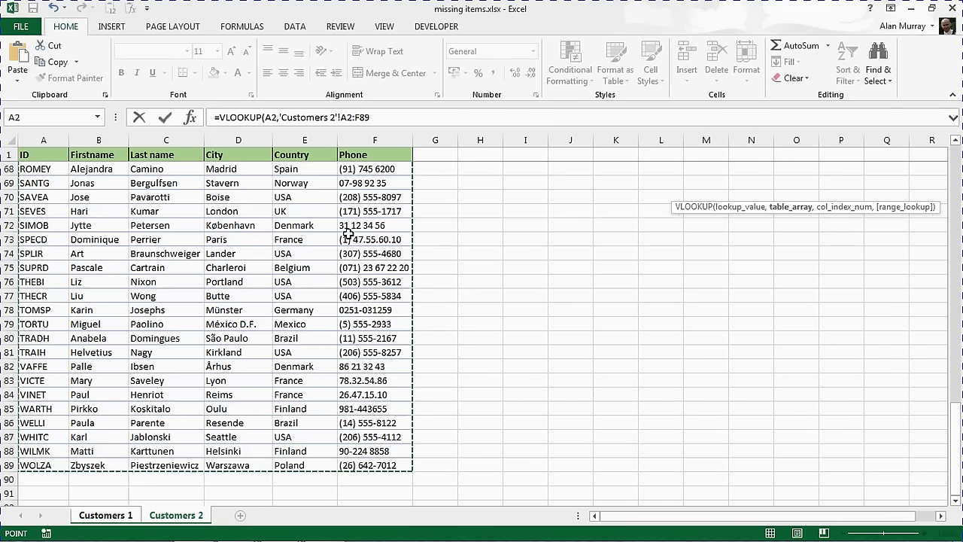
key(F4)
click(347, 118)
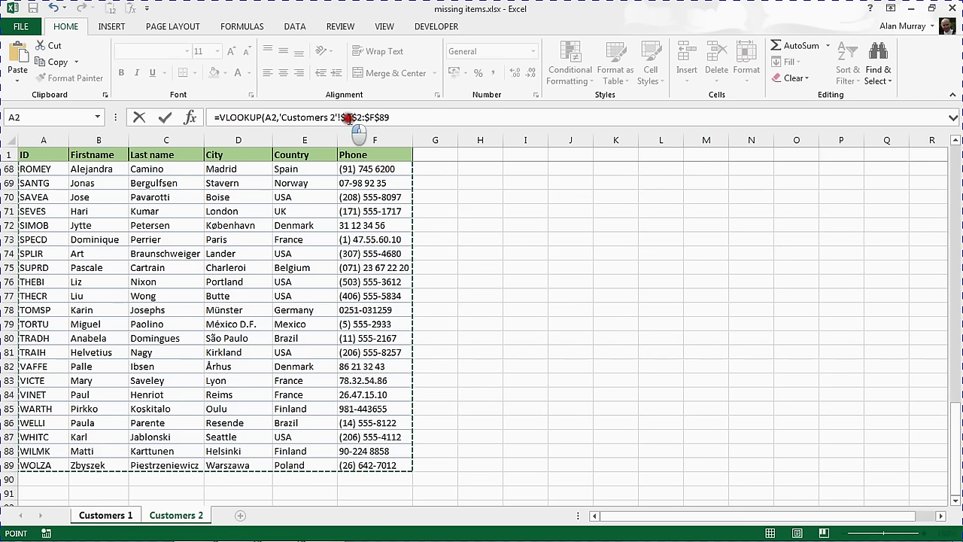
drag(342, 118, 394, 117)
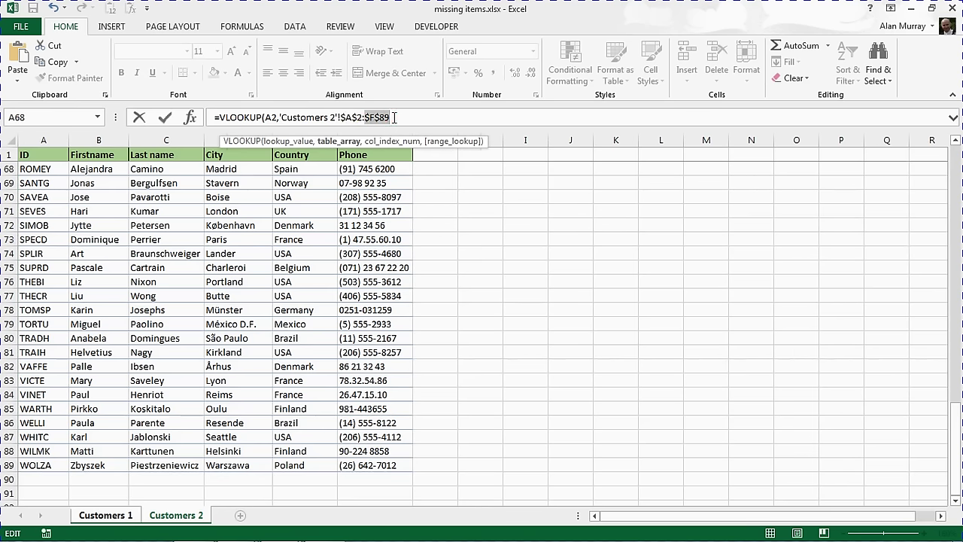
Finish G2 as =VLOOKUP(A2,'Customers 2'!$A$2:$F$89,1,FALSE), returning ALFKI
click(394, 117)
text(,1)
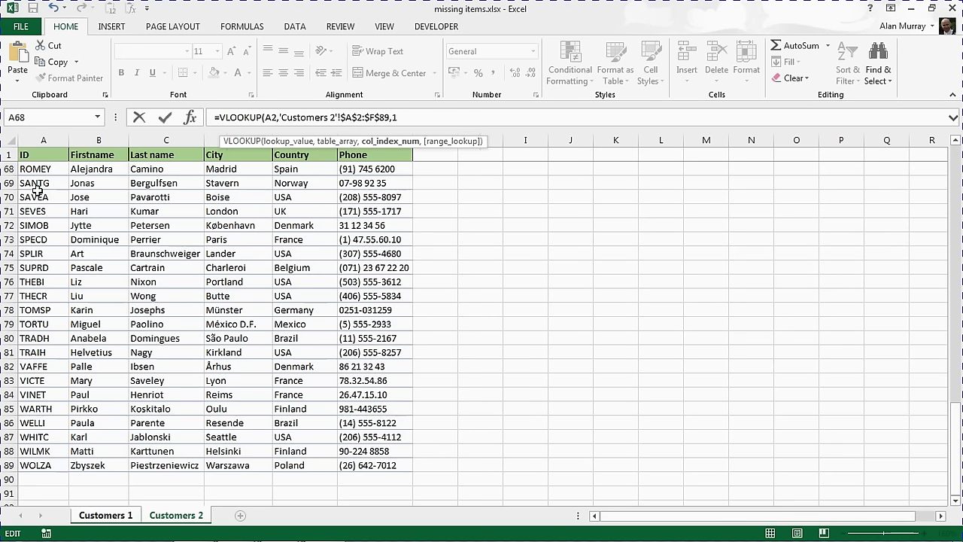
text(,)
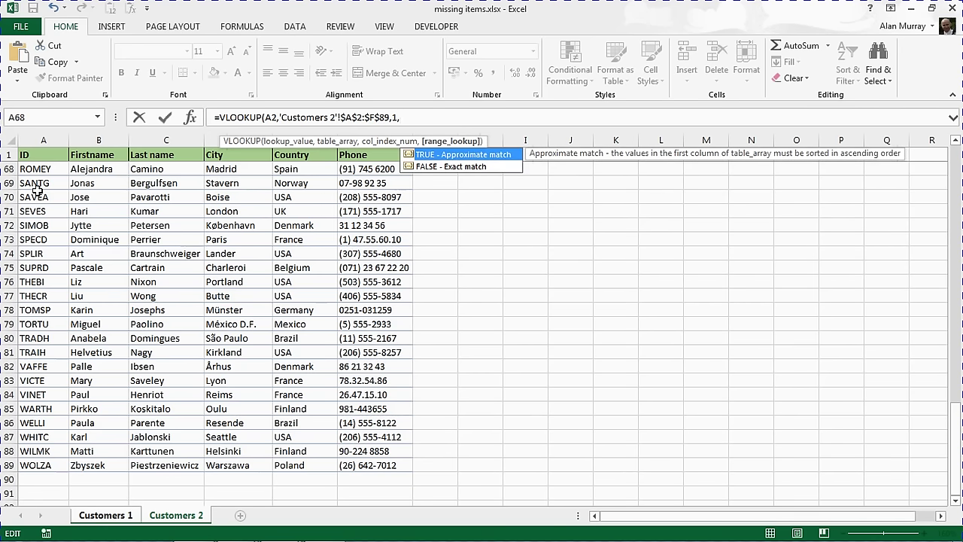
double_click(455, 166)
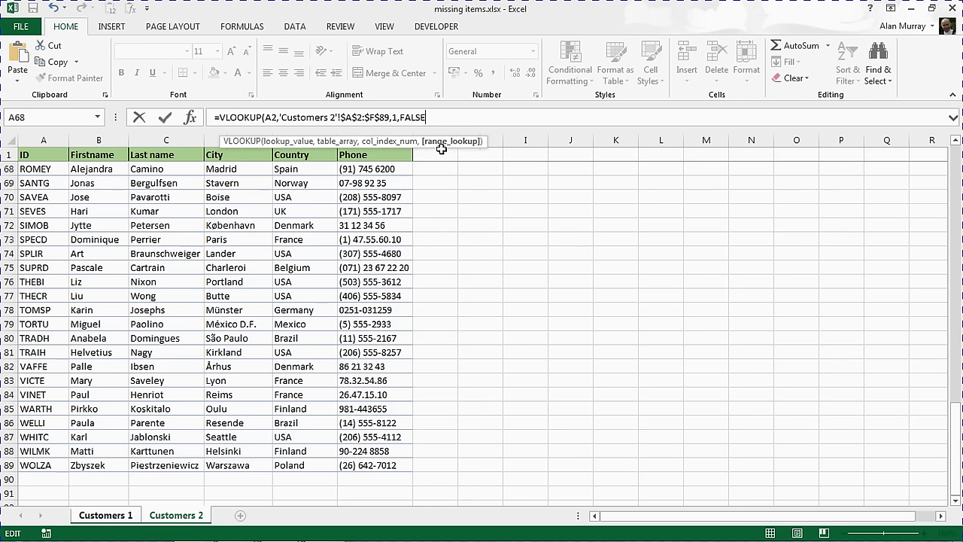
text())
key(Return)
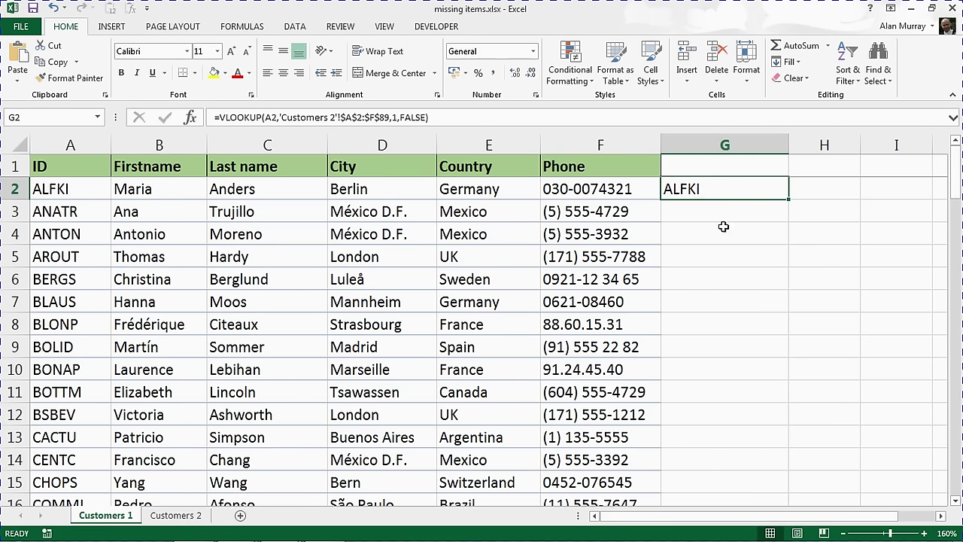
Fill the G2 lookup down column G and check the #N/A results for BOTTM, RICSU and WANDK
double_click(788, 200)
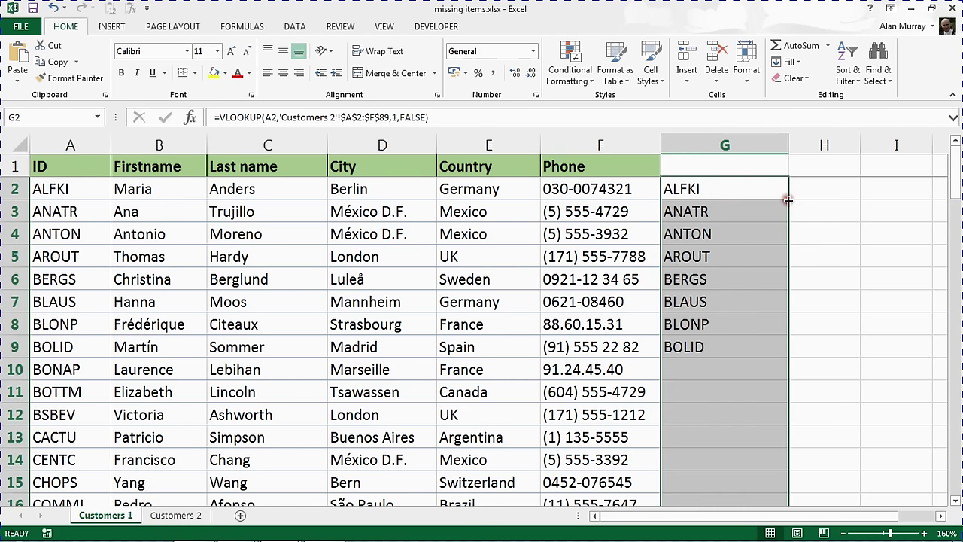
scroll(733, 232, down, 1)
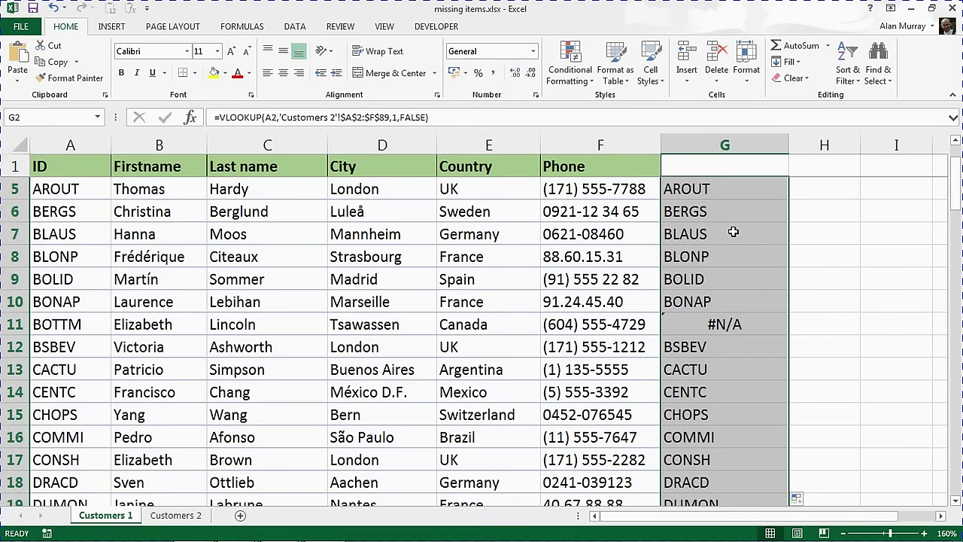
click(733, 325)
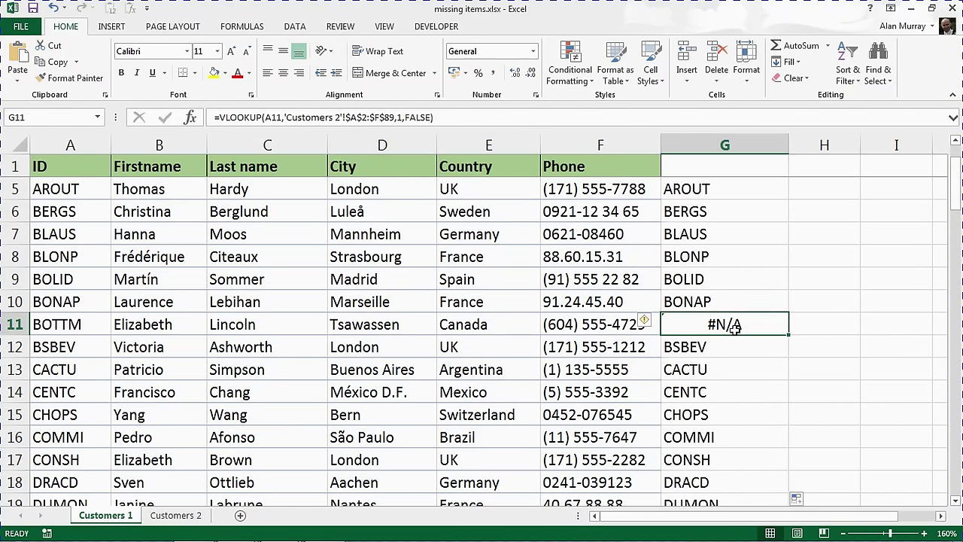
scroll(733, 325, down, 10)
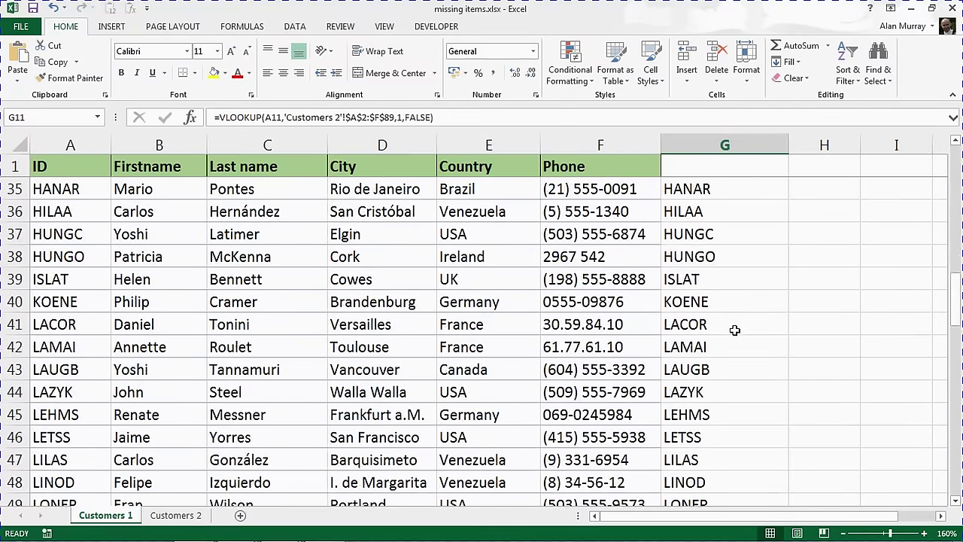
scroll(733, 329, down, 9)
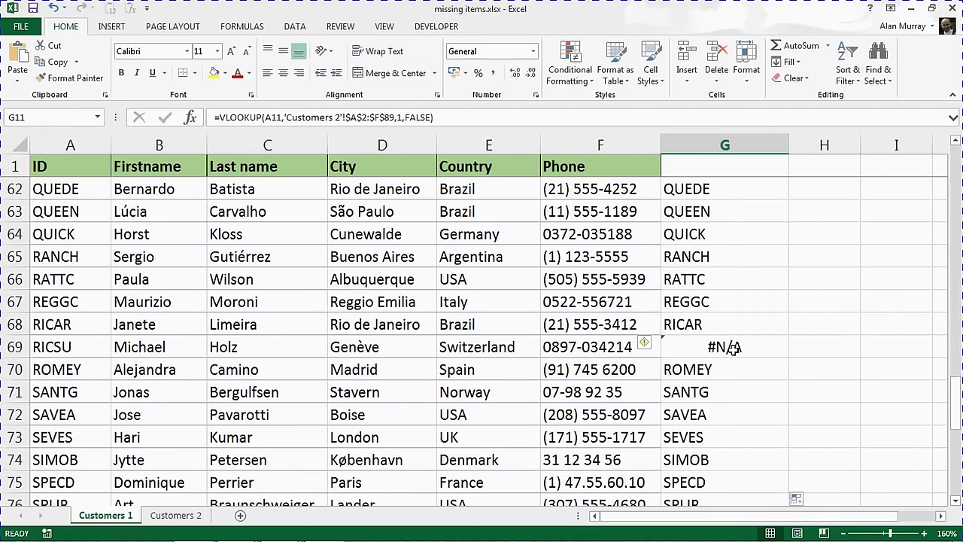
click(733, 348)
scroll(747, 305, down, 5)
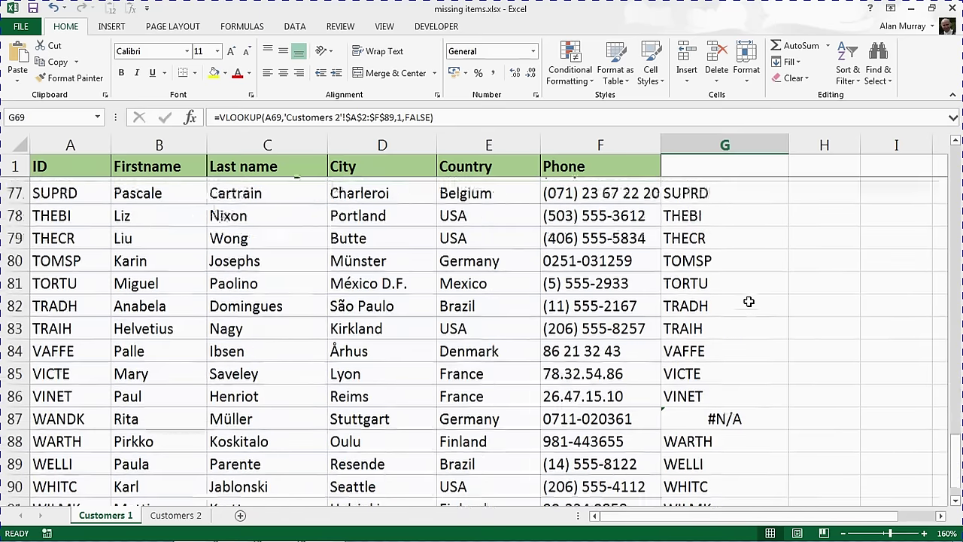
scroll(749, 301, down, 1)
click(739, 348)
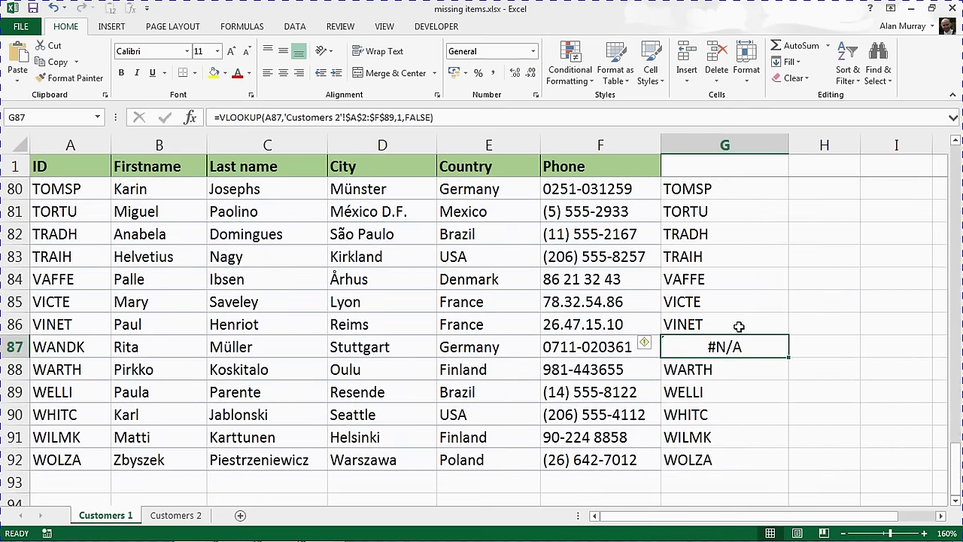
Revisit the RICSU and BOTTM #N/A results and return to G2
scroll(739, 326, up, 5)
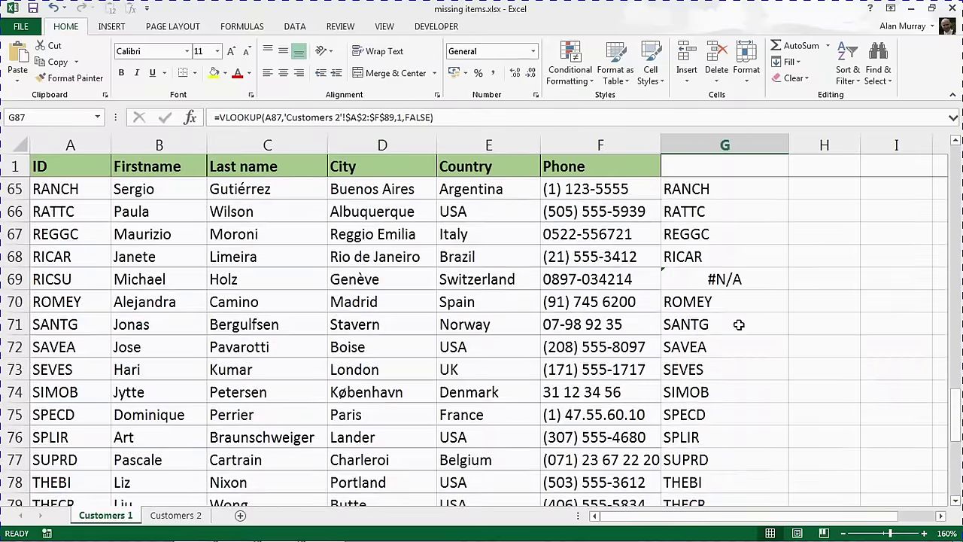
click(739, 281)
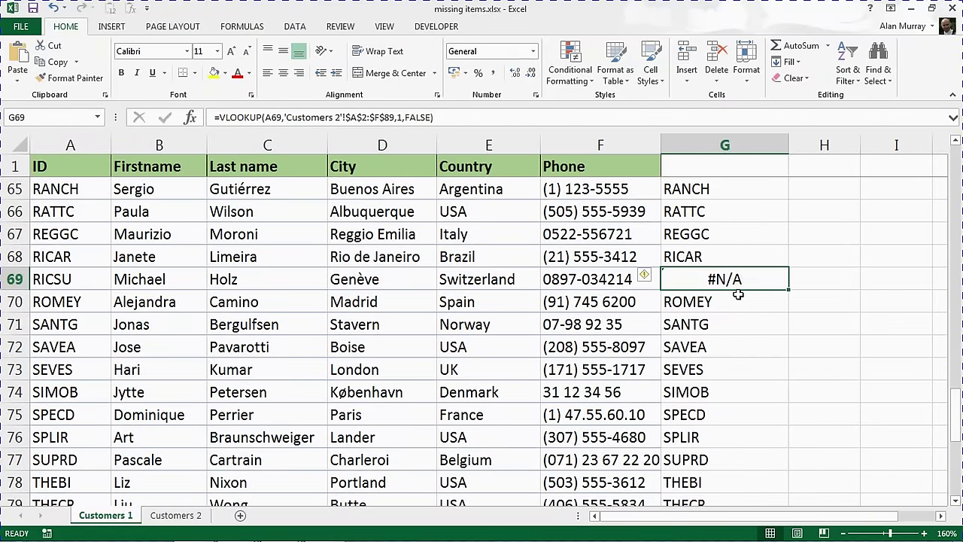
scroll(738, 294, up, 10)
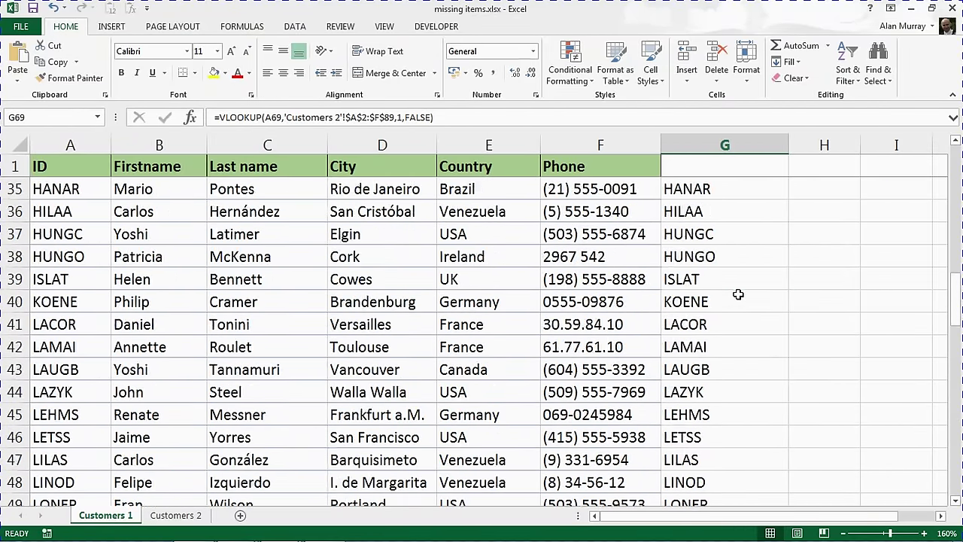
scroll(738, 294, up, 10)
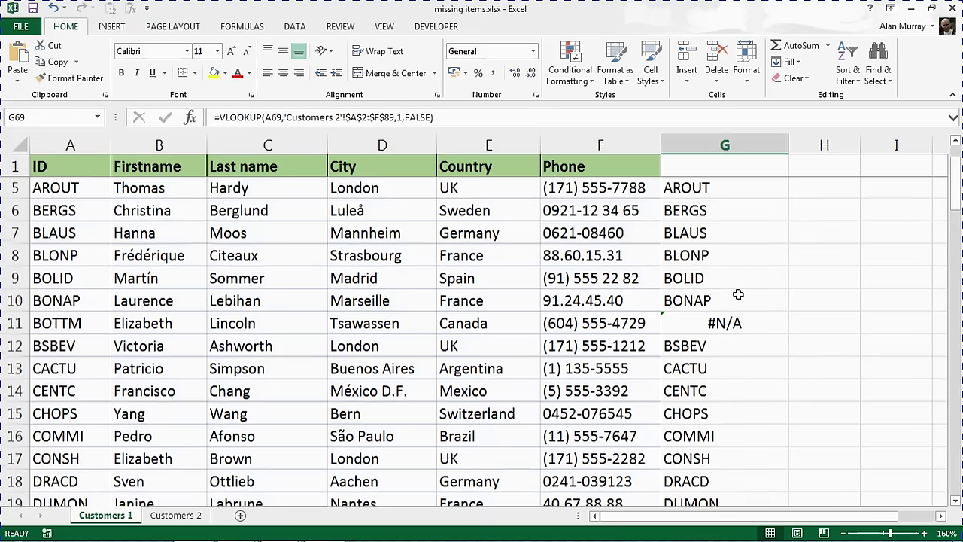
click(739, 324)
scroll(738, 325, up, 1)
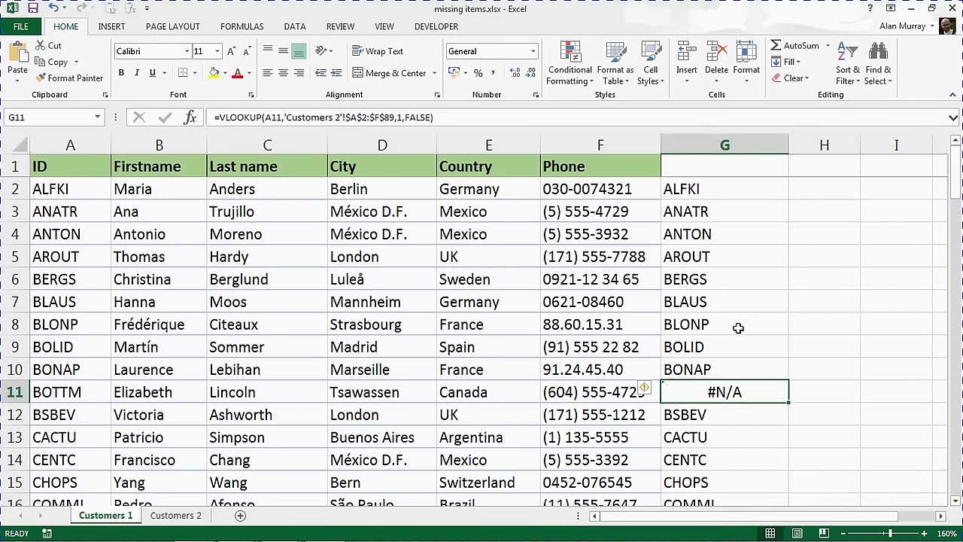
click(736, 200)
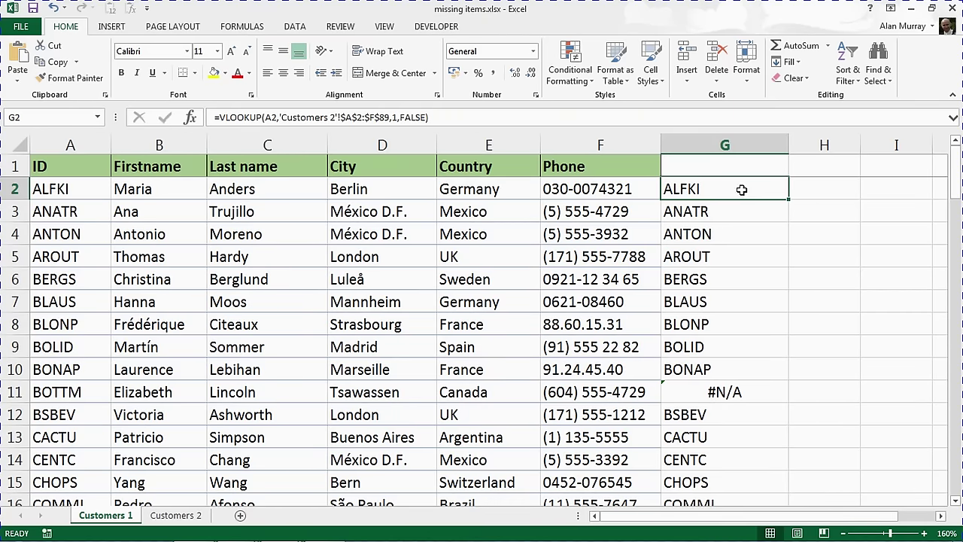
Change G2 to =ISNA(VLOOKUP(...)) and fill it down column G, showing TRUE for BOTTM
double_click(742, 189)
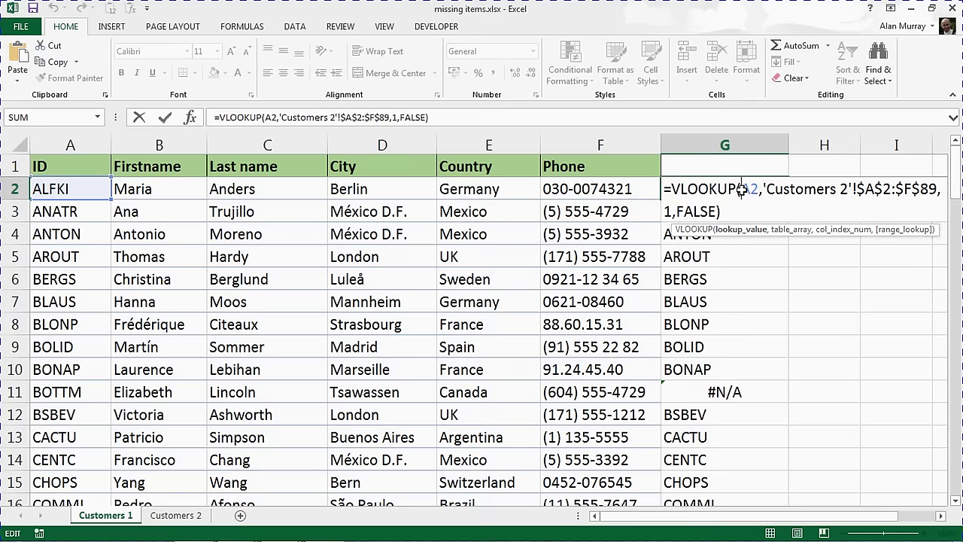
click(669, 189)
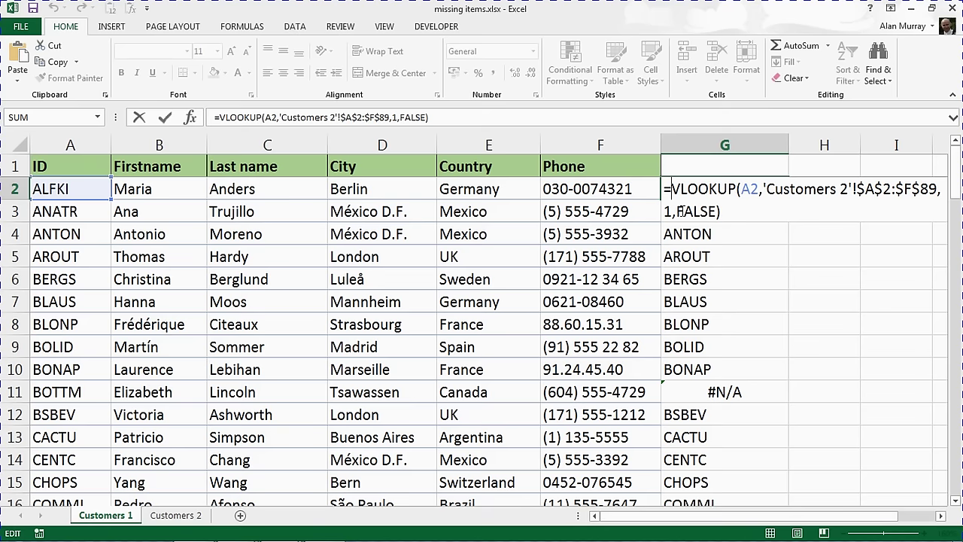
text(isna)
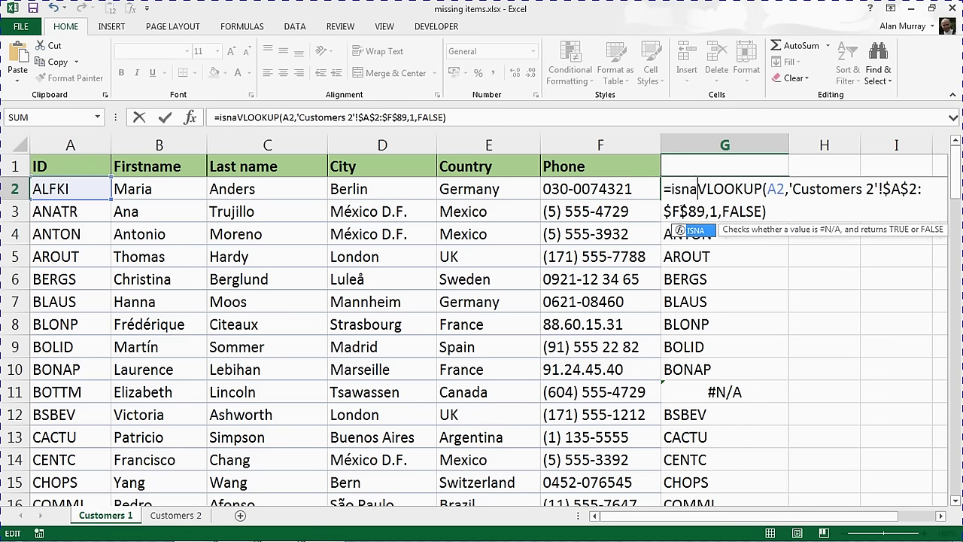
text(()
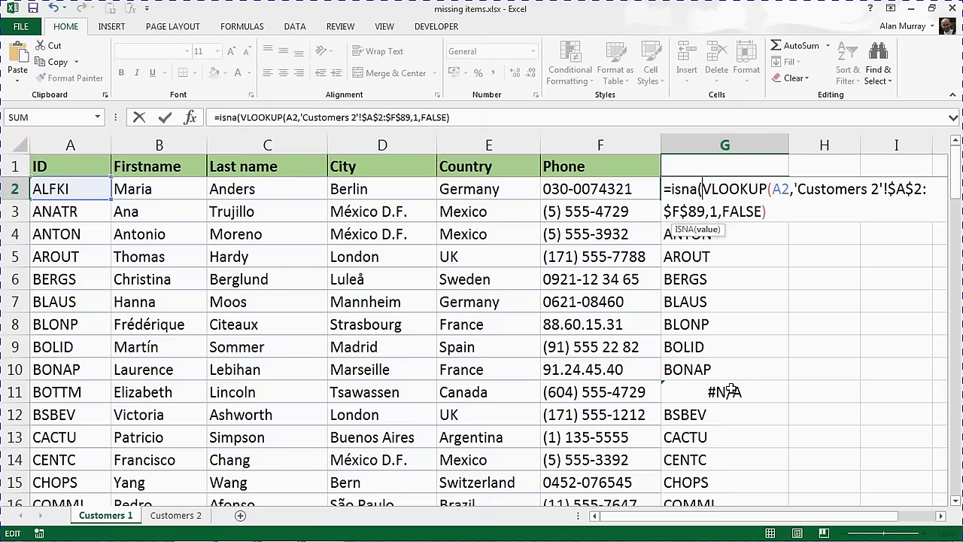
click(787, 216)
text())
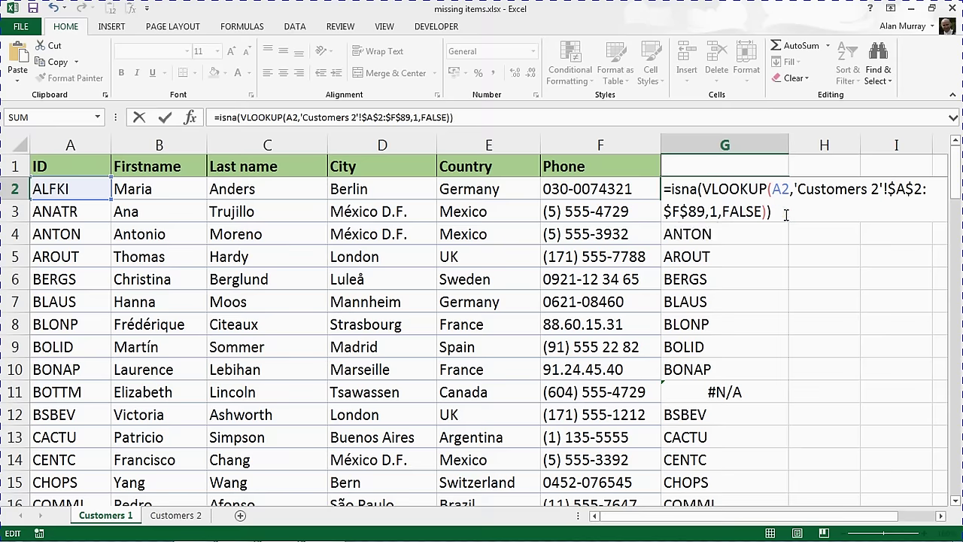
key(Return)
click(777, 184)
double_click(789, 201)
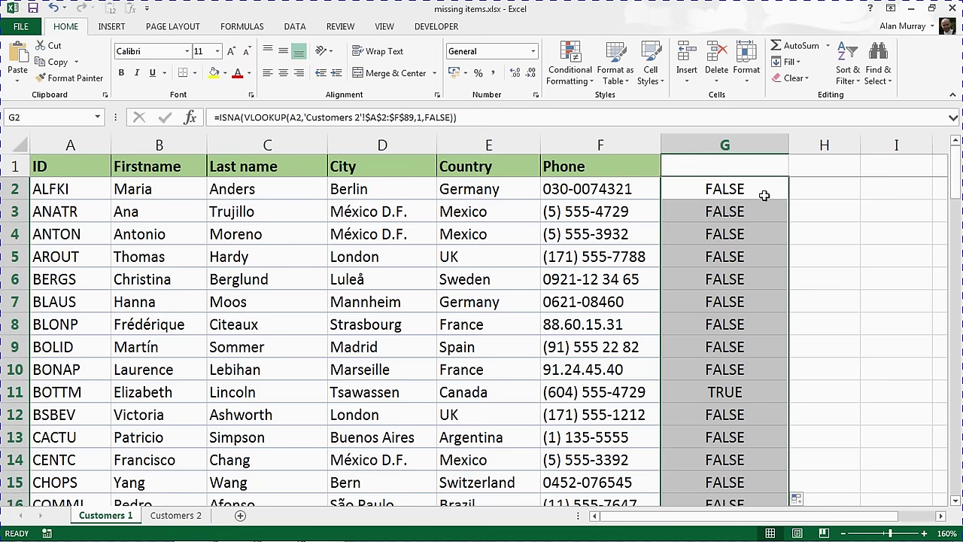
drag(764, 195, 739, 376)
click(734, 391)
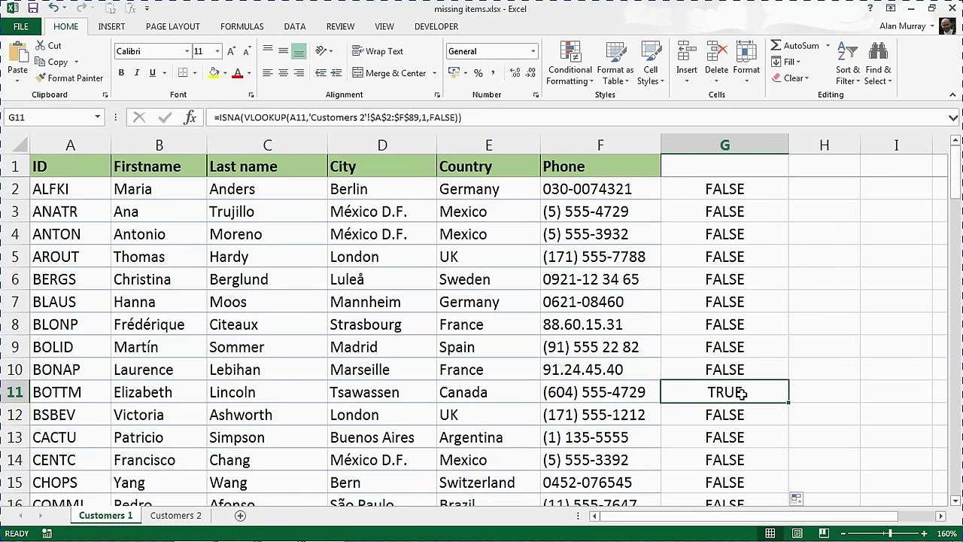
scroll(741, 392, down, 12)
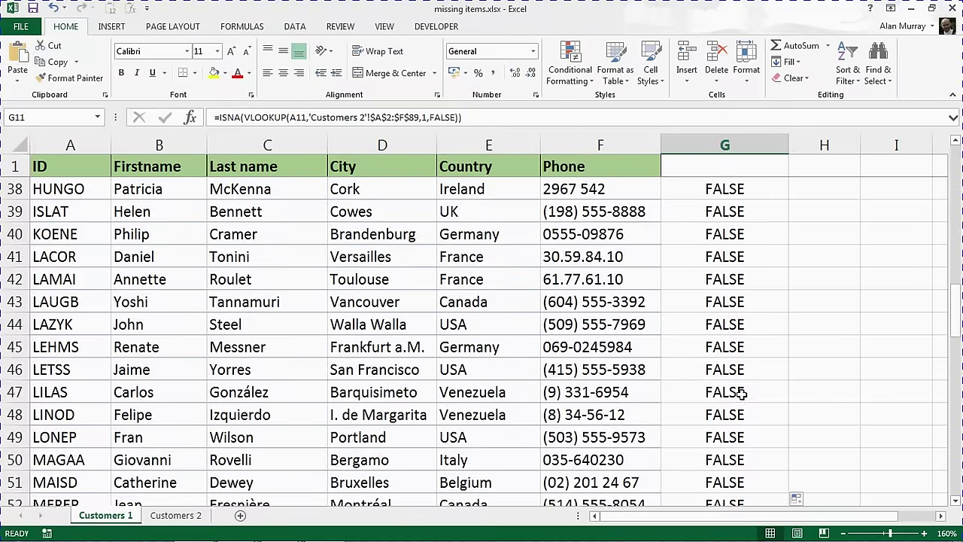
scroll(741, 392, down, 8)
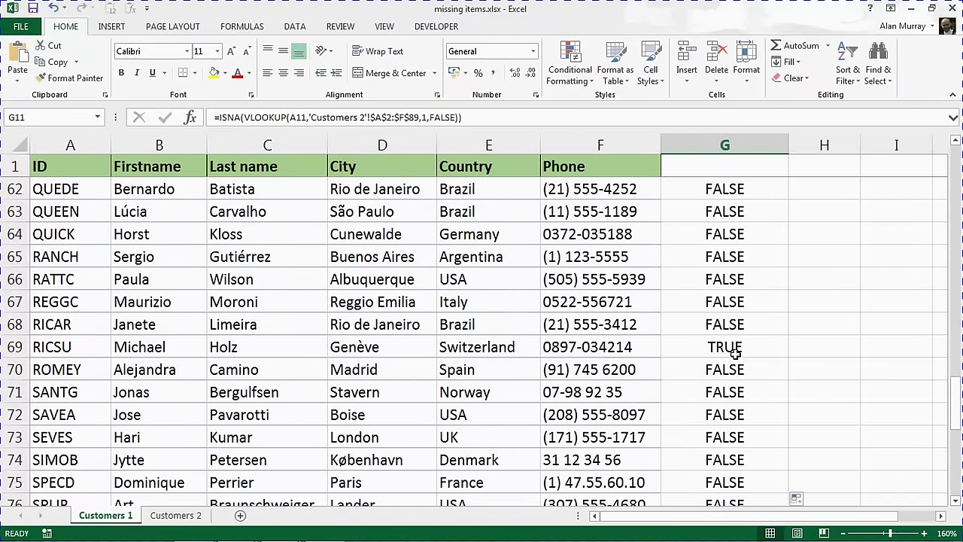
click(734, 350)
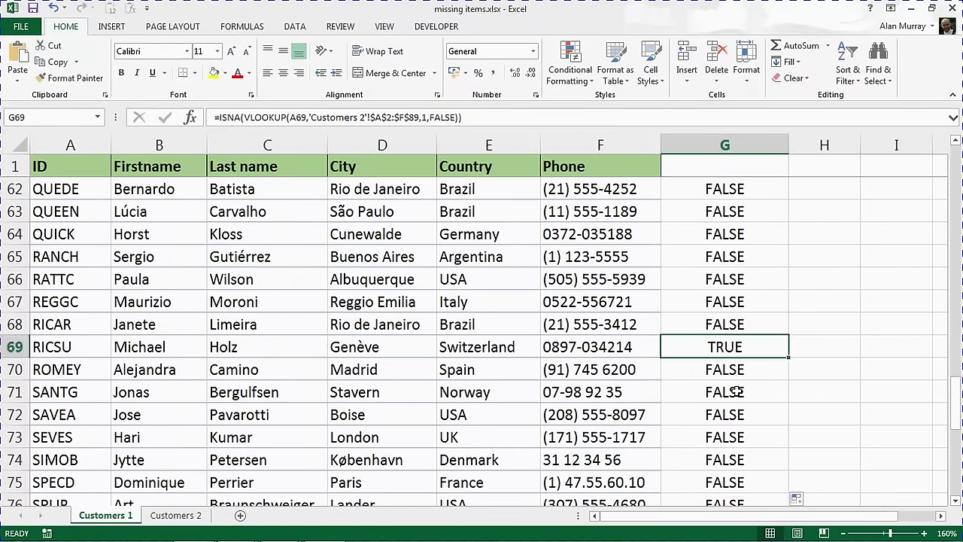
scroll(736, 391, up, 15)
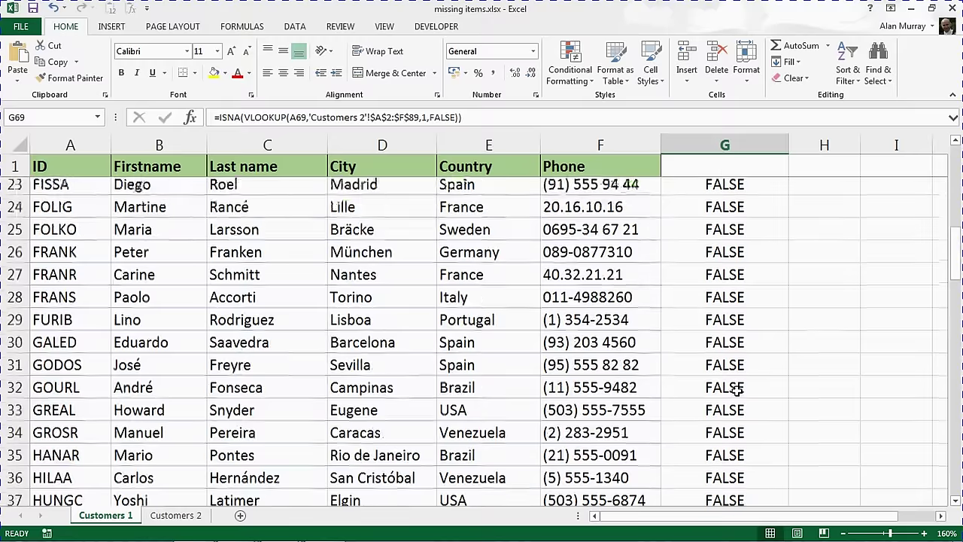
scroll(736, 391, up, 5)
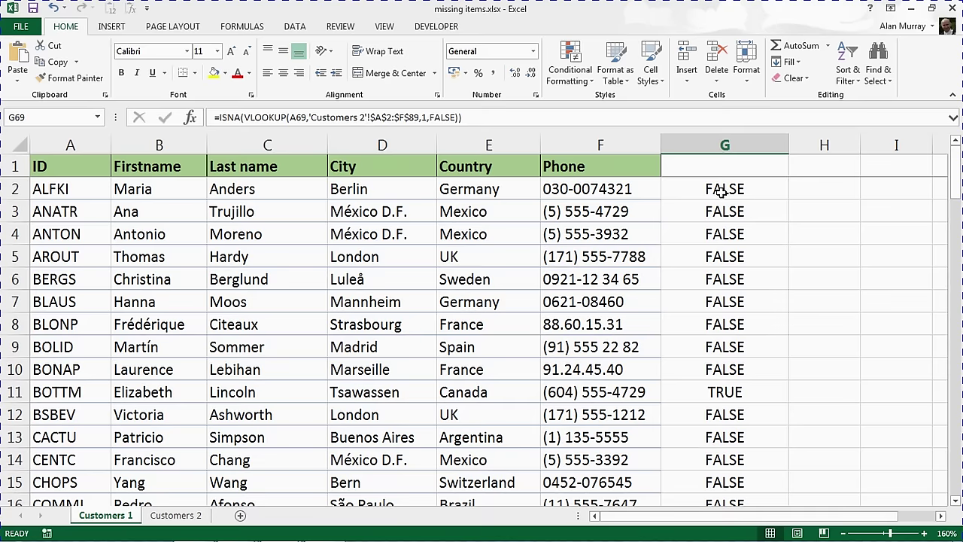
Change G2 to =IF(ISNA(VLOOKUP(...)),"Not Found","") so matched IDs show blank
double_click(721, 191)
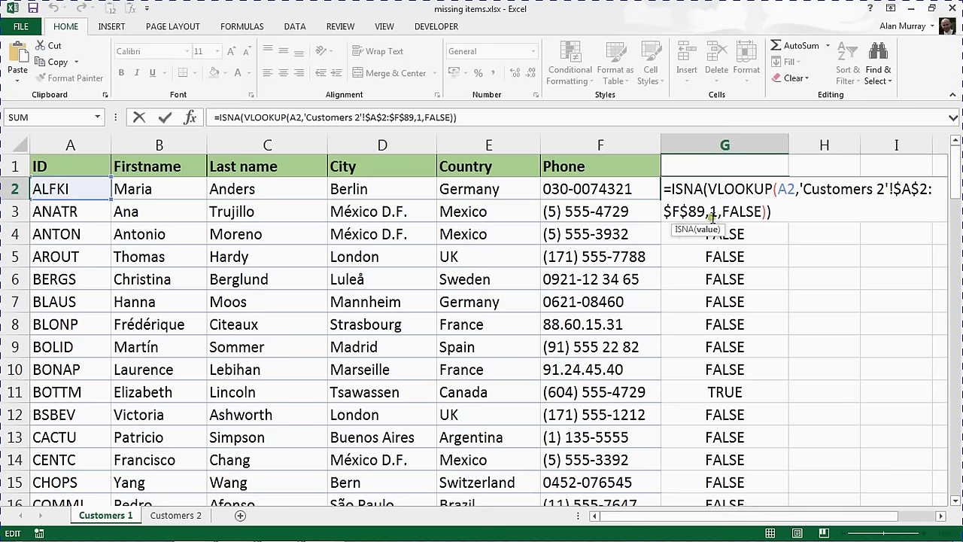
click(669, 190)
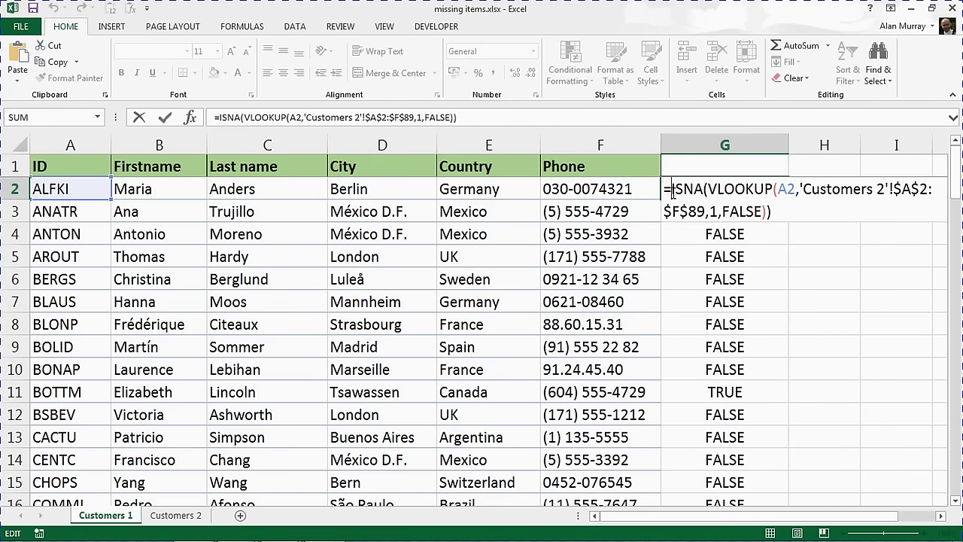
text(if()
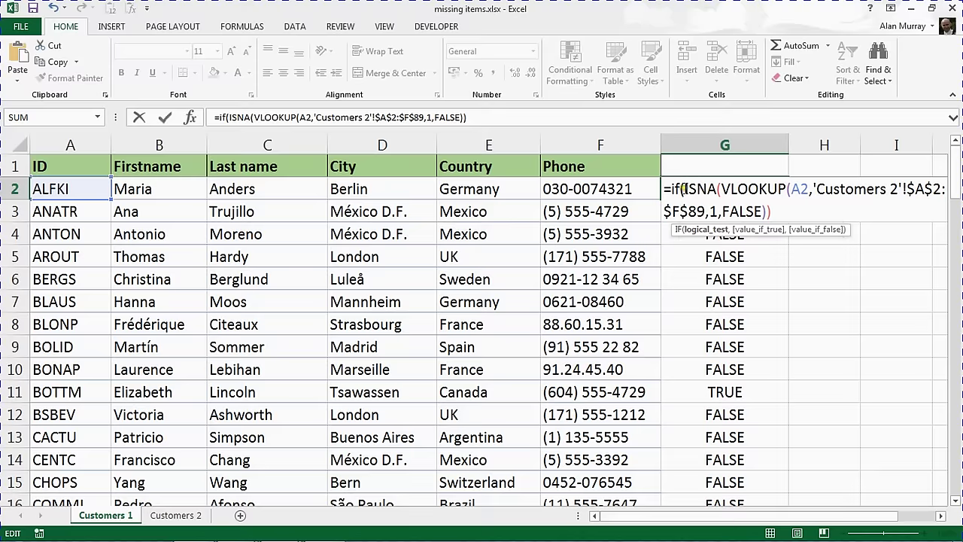
click(700, 188)
drag(701, 189, 782, 191)
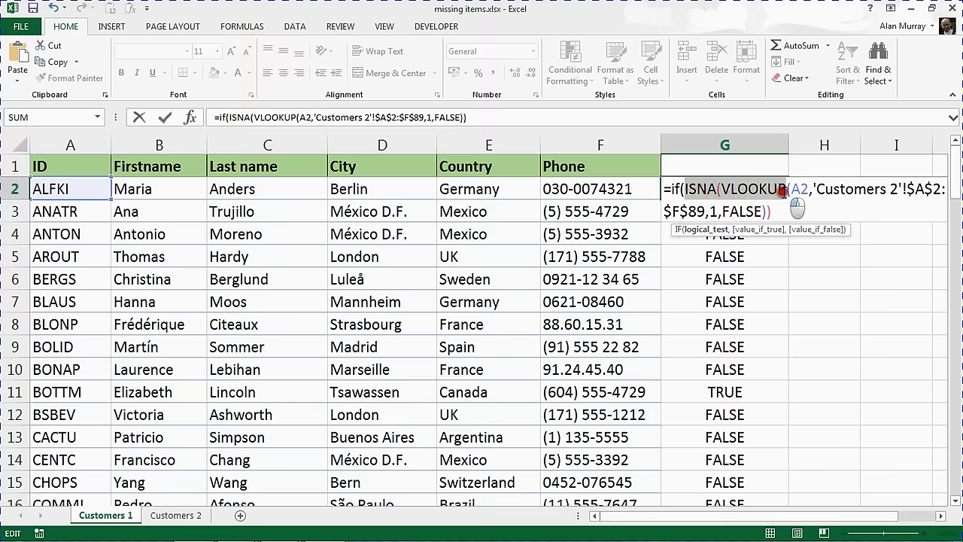
click(773, 212)
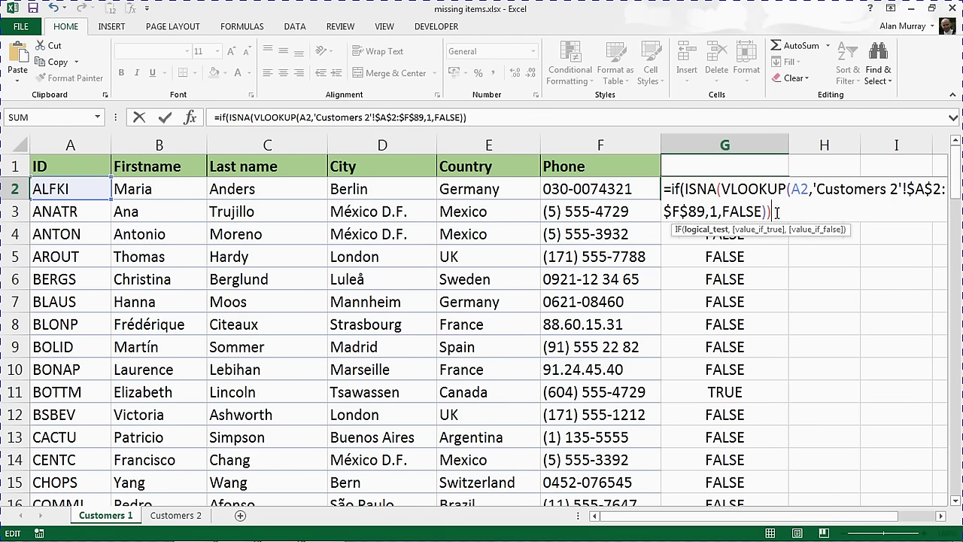
text(,)
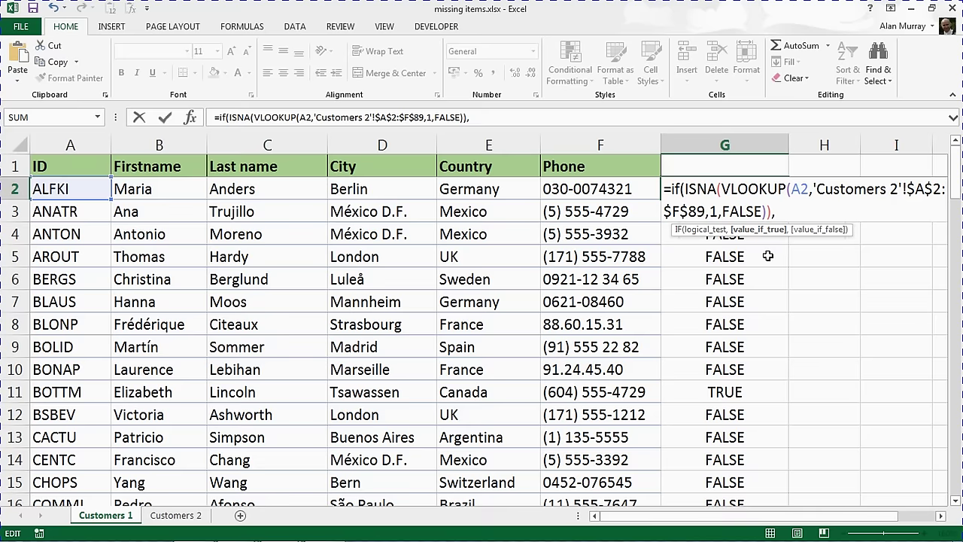
text("Not Found")
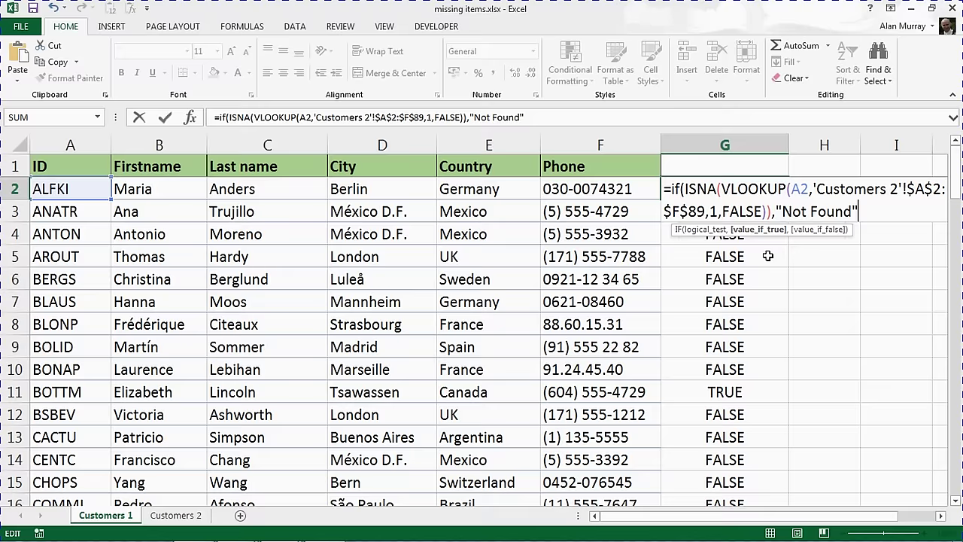
text(,)
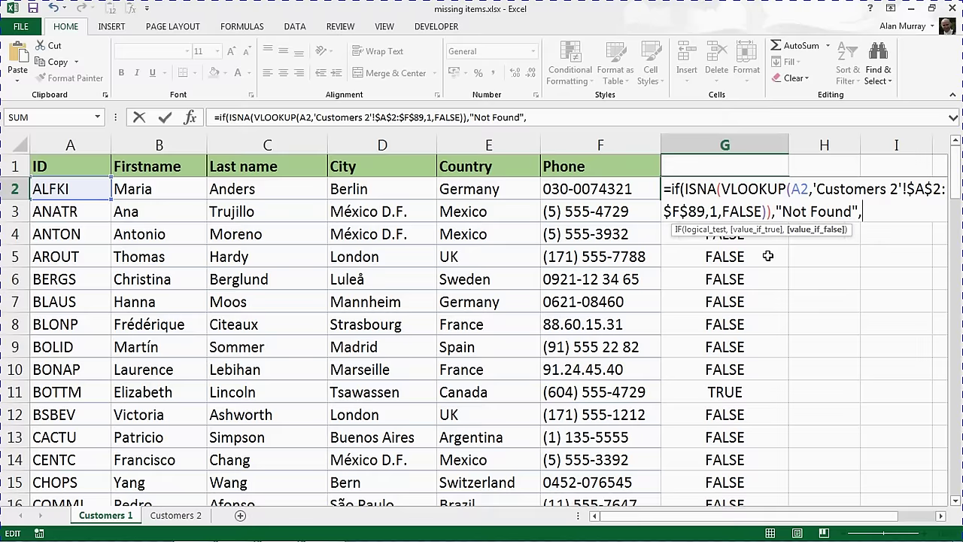
text("")
text())
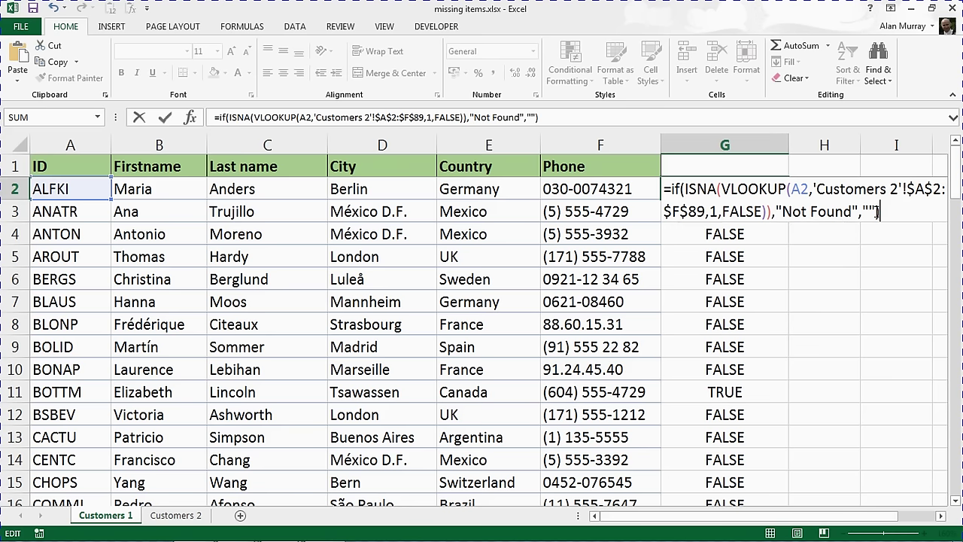
key(Return)
Fill the IF formula from G2 down column G and confirm Not Found in G11 beside BOTTM
click(782, 188)
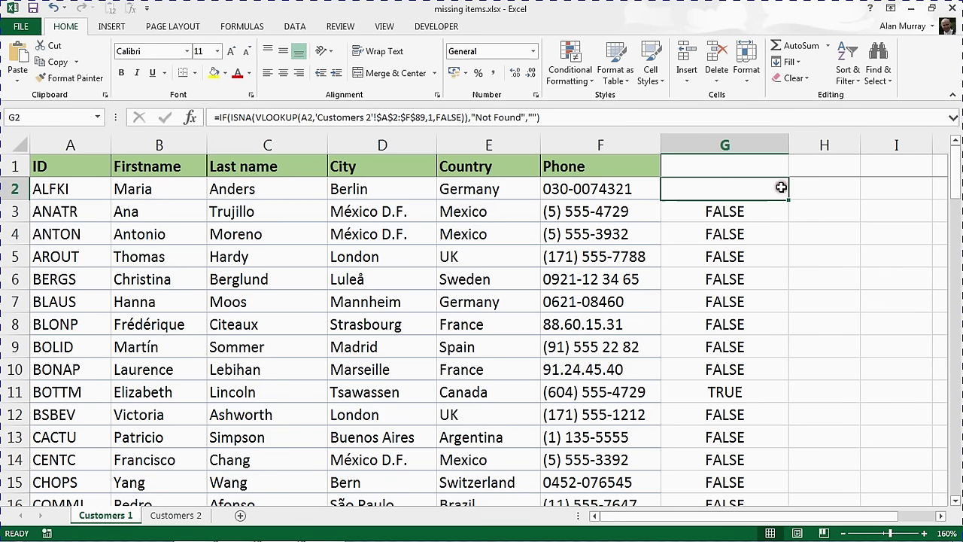
double_click(788, 201)
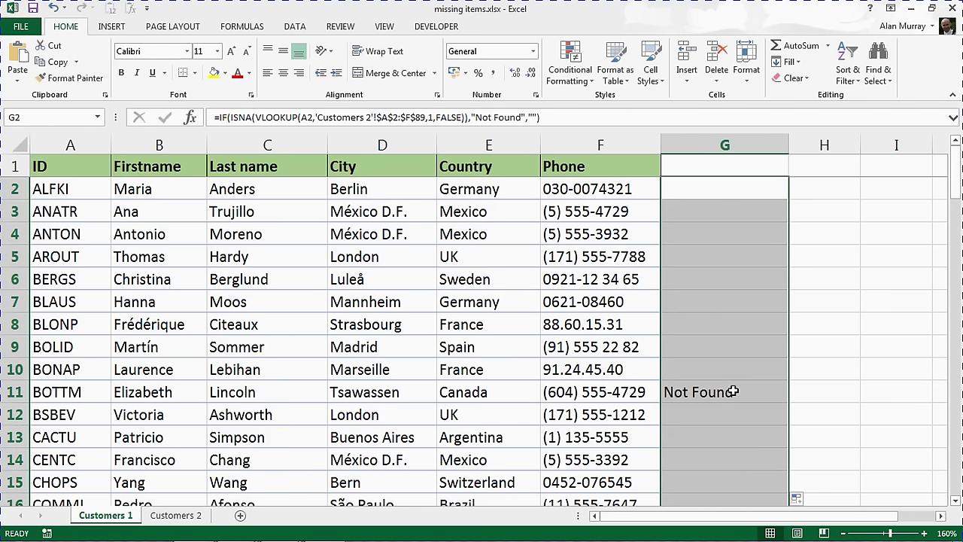
scroll(733, 390, down, 9)
scroll(733, 390, down, 19)
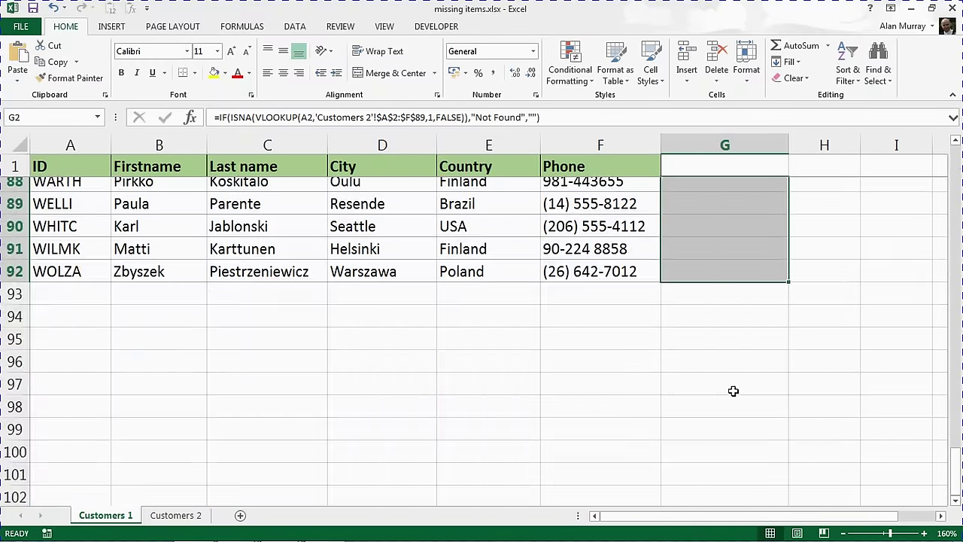
scroll(730, 391, up, 20)
scroll(725, 394, up, 8)
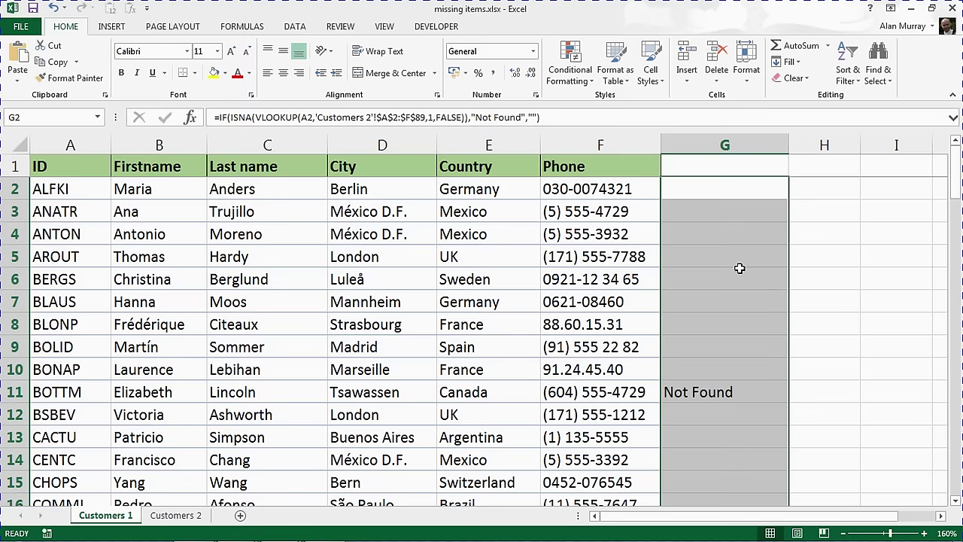
click(727, 389)
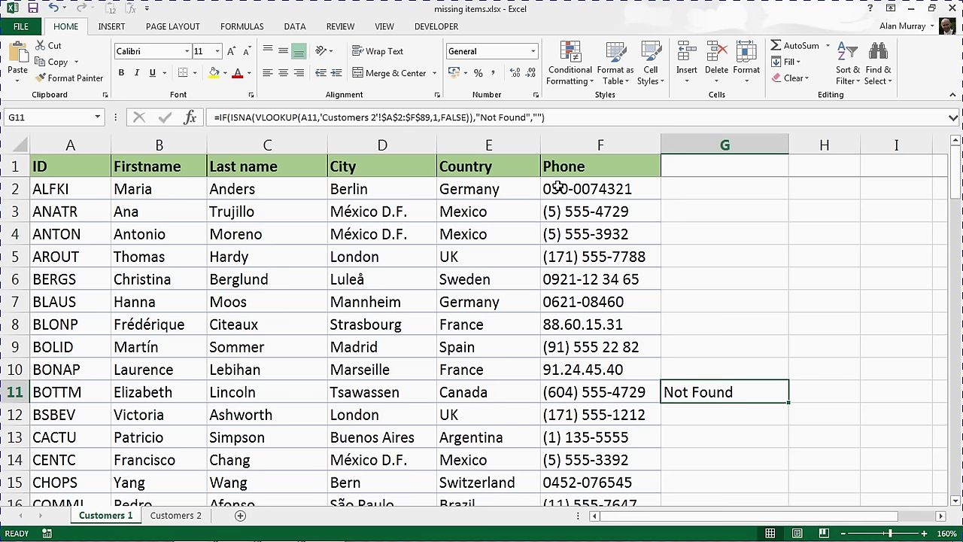
drag(44, 212, 550, 210)
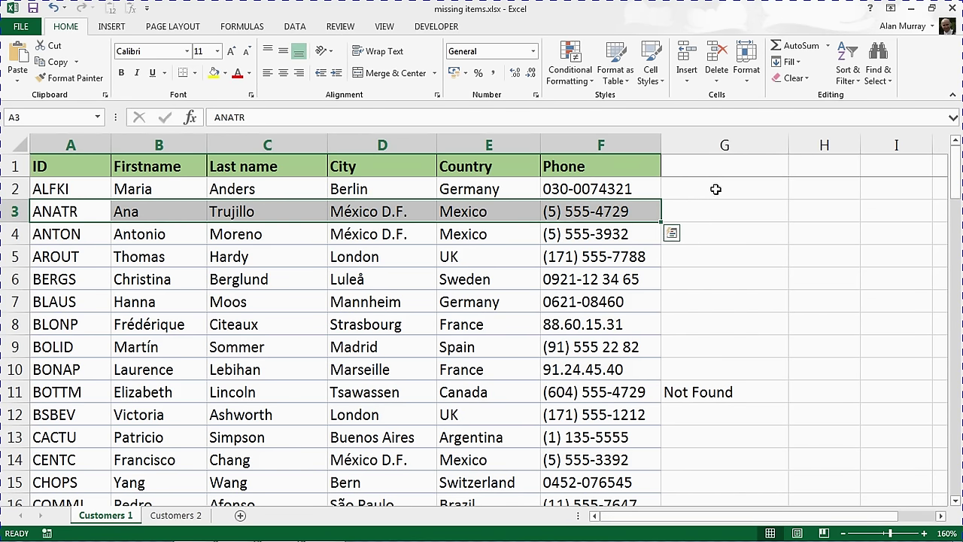
click(715, 189)
double_click(682, 188)
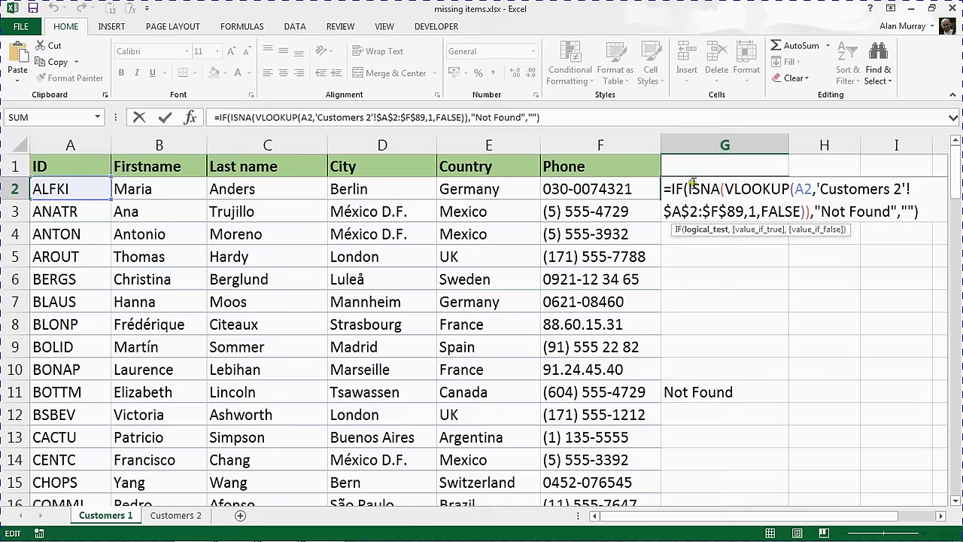
drag(687, 189, 814, 214)
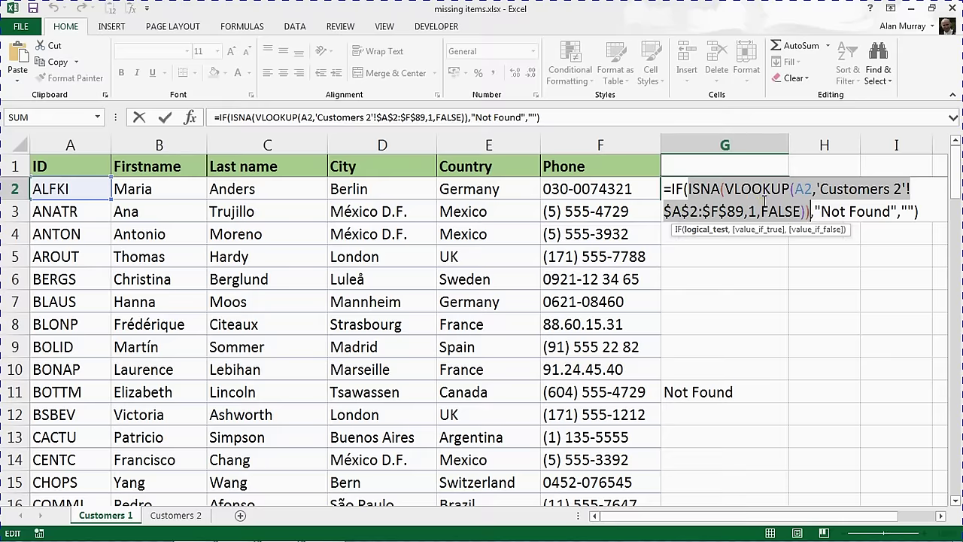
drag(689, 189, 811, 238)
key(ctrl+c)
key(Escape)
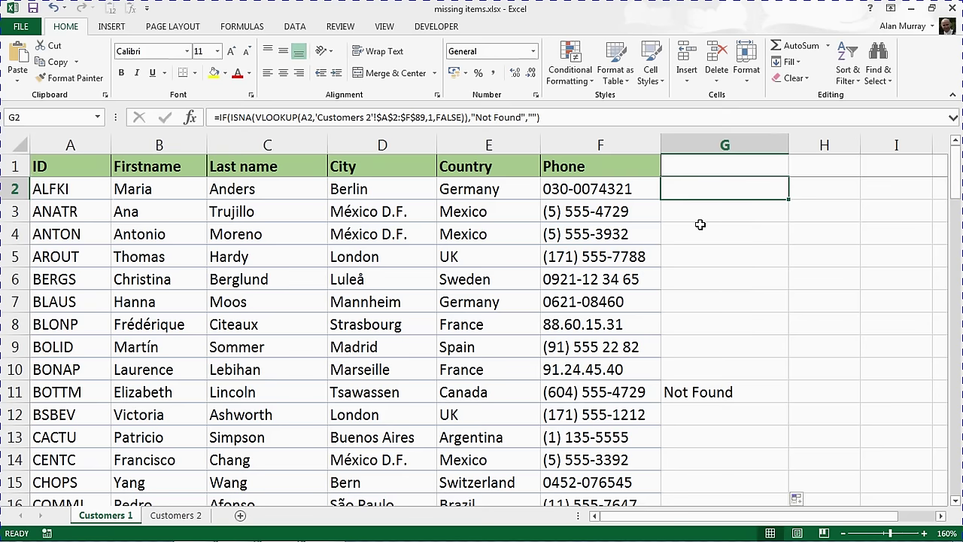
Select the customer records A2:F92 and open the Home > Conditional Formatting menu
drag(95, 188, 542, 444)
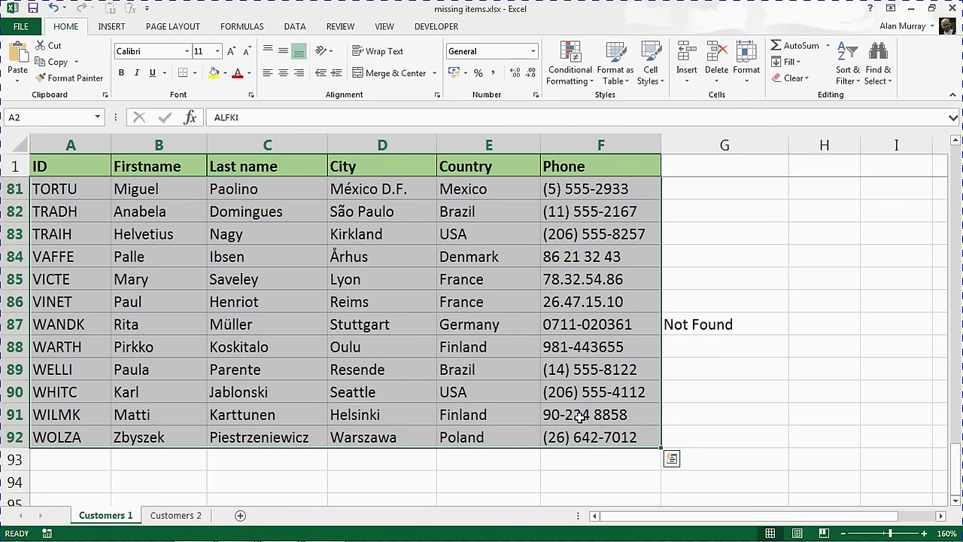
click(568, 79)
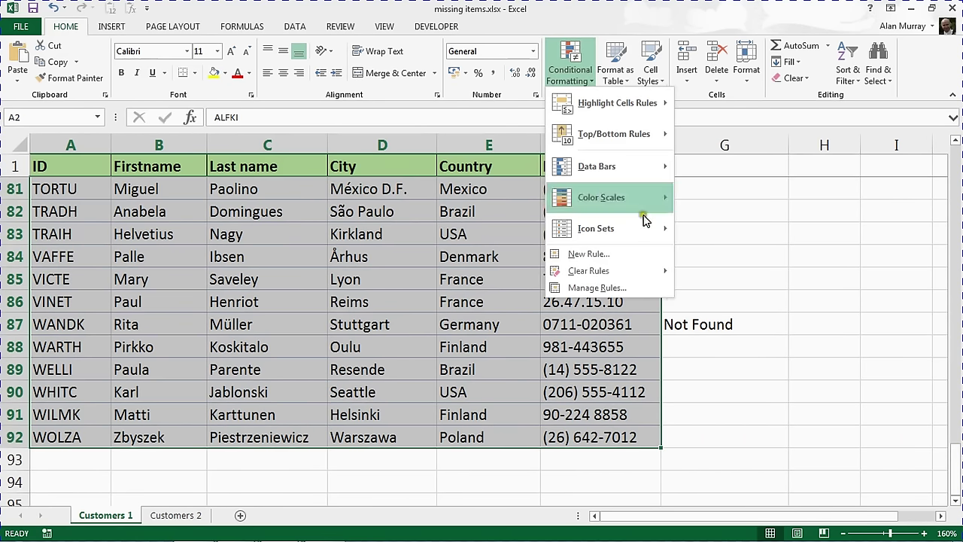
mouse_move(582, 100)
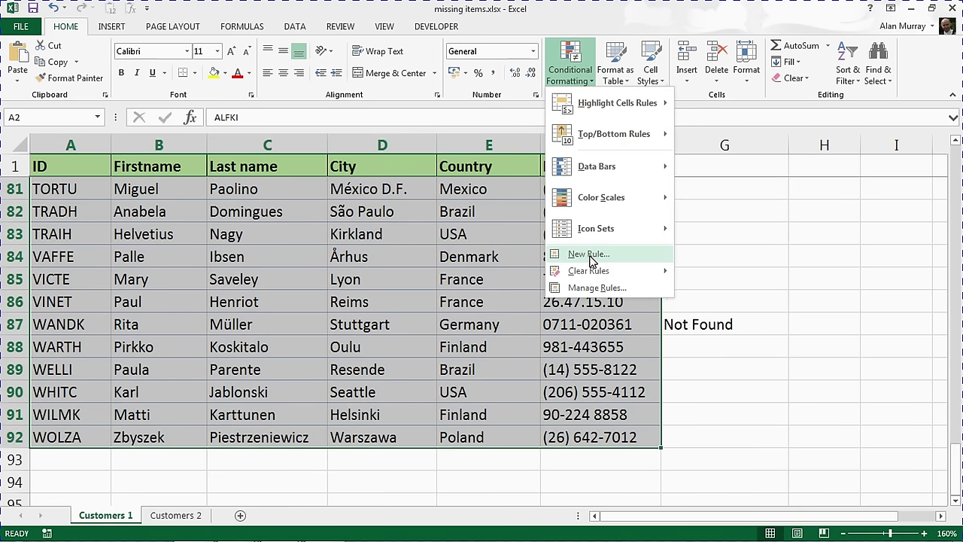
Start a formula-based New Rule and paste the ISNA(VLOOKUP) test as its condition
click(591, 257)
click(464, 245)
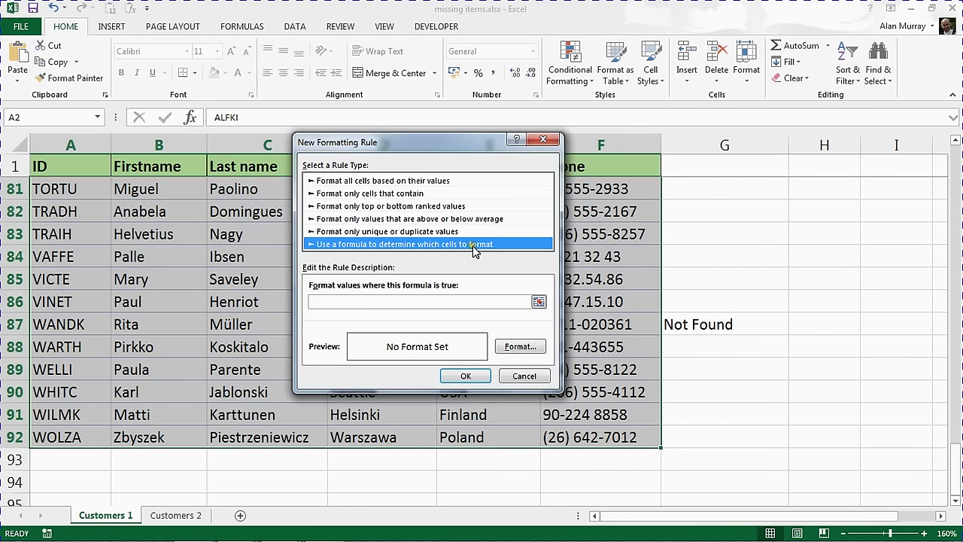
click(459, 307)
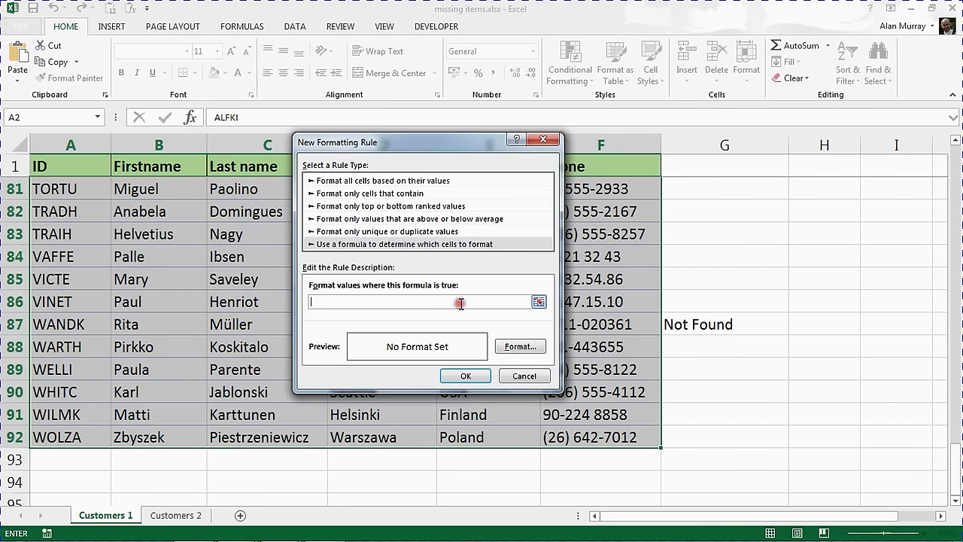
key(ctrl+v)
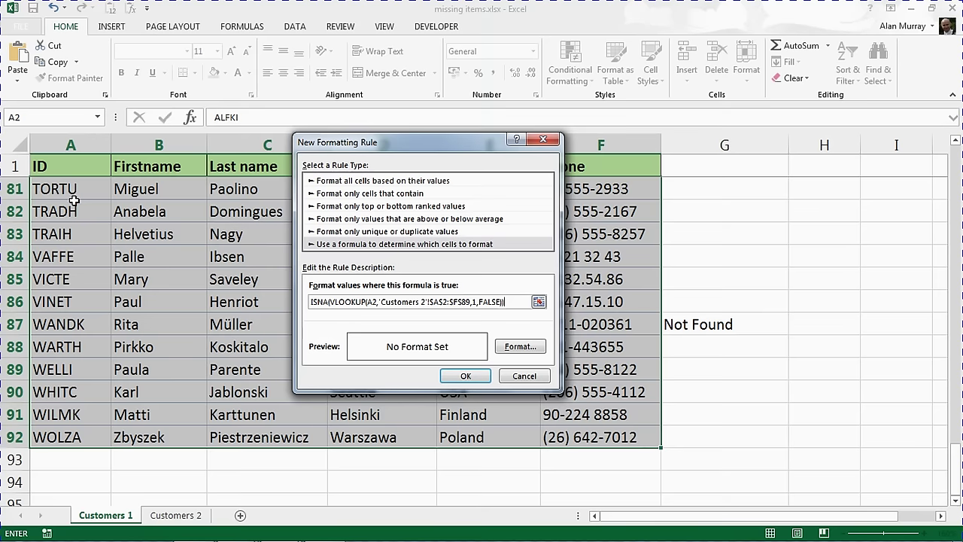
Lock the rule's lookup value to column A as $A2
mouse_move(317, 142)
mouse_down()
mouse_move(310, 226)
mouse_move(316, 142)
mouse_up()
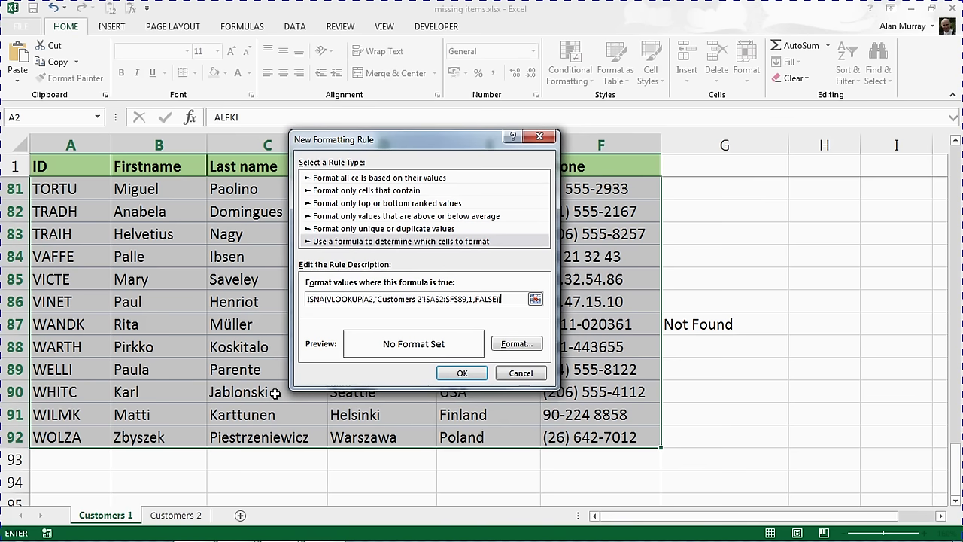
click(365, 299)
text($)
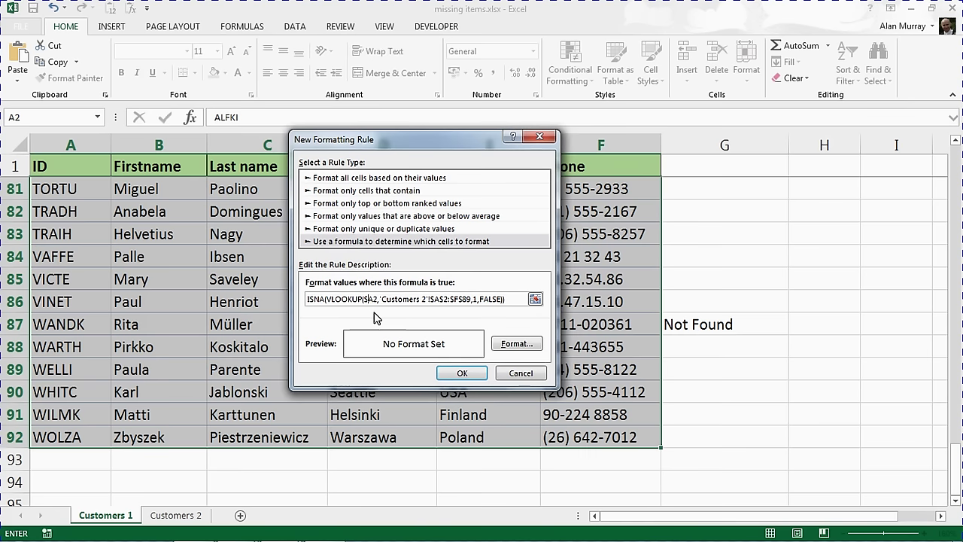
click(374, 299)
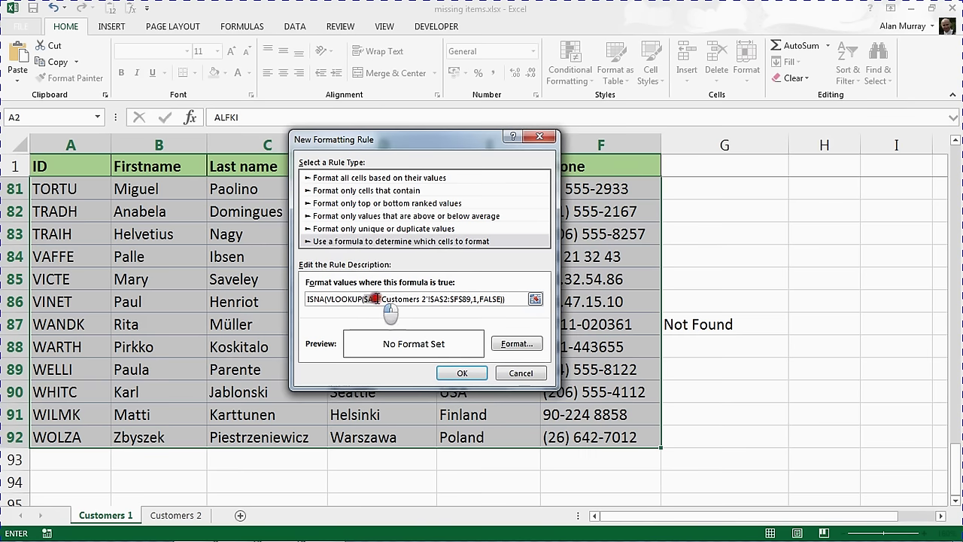
text(,)
key(BackSpace)
key(BackSpace)
Format the Not Found rule with bold text on a gold fill and apply it to the customer data
text(,)
click(515, 344)
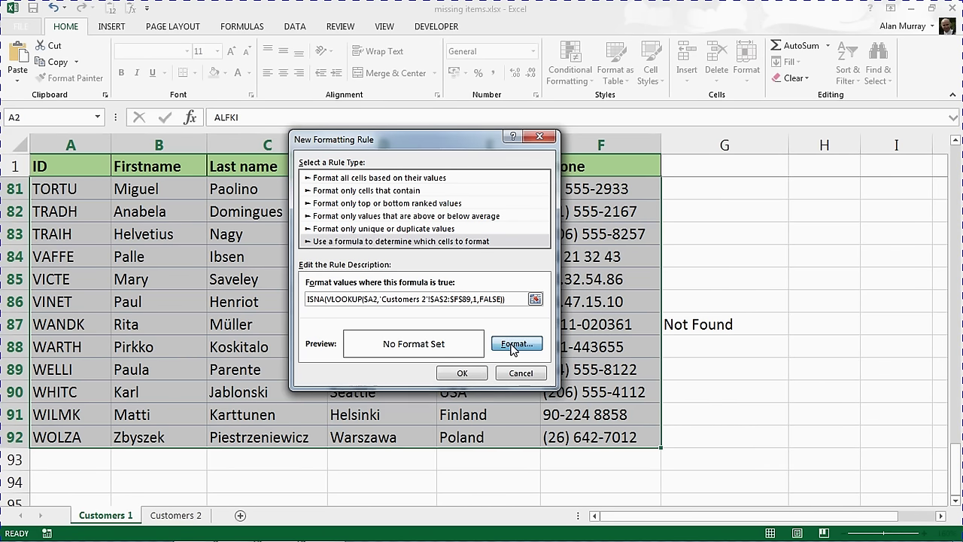
click(511, 345)
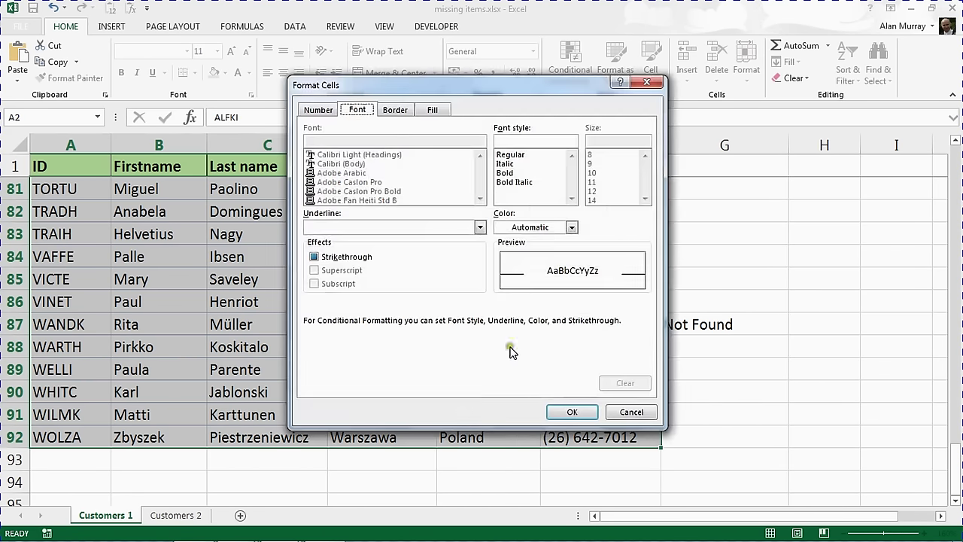
click(434, 111)
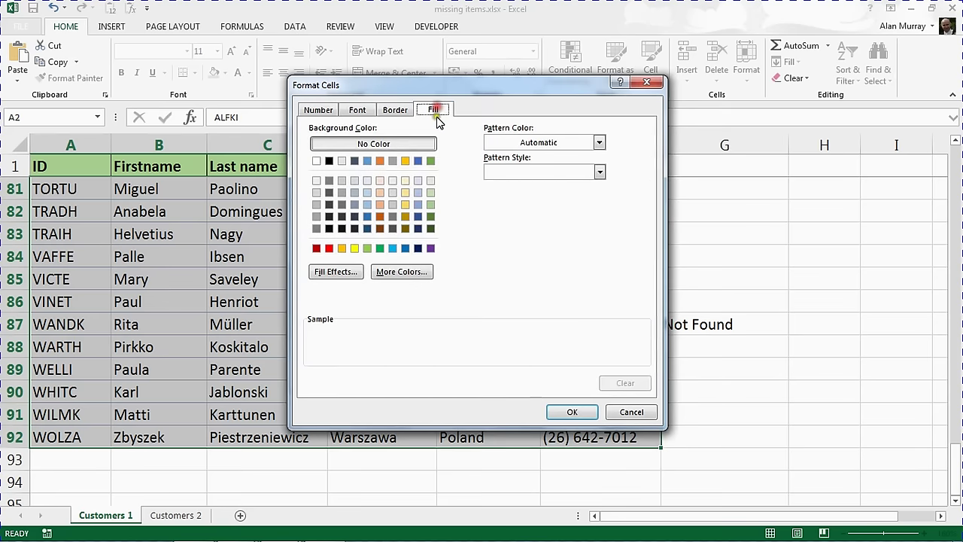
click(406, 205)
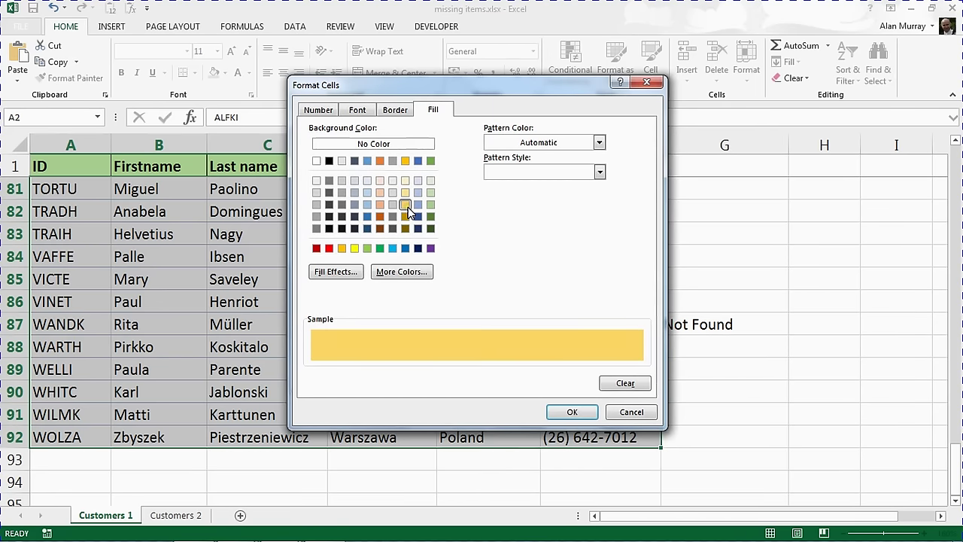
click(357, 109)
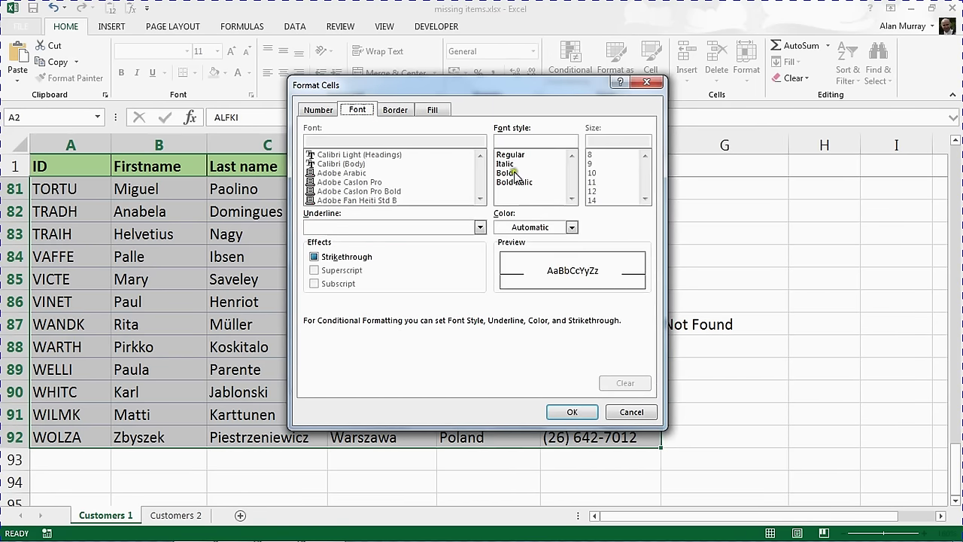
click(515, 173)
click(431, 112)
click(367, 111)
click(568, 410)
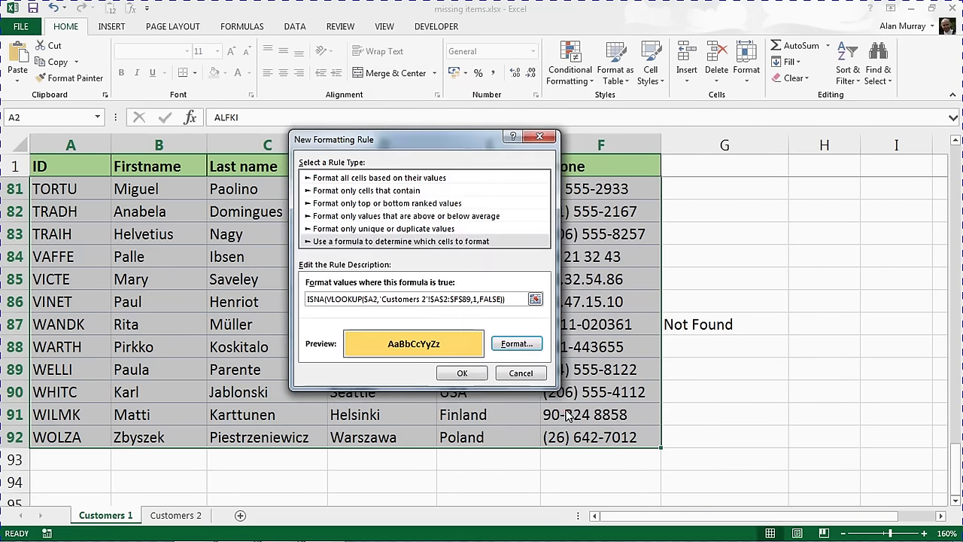
click(465, 373)
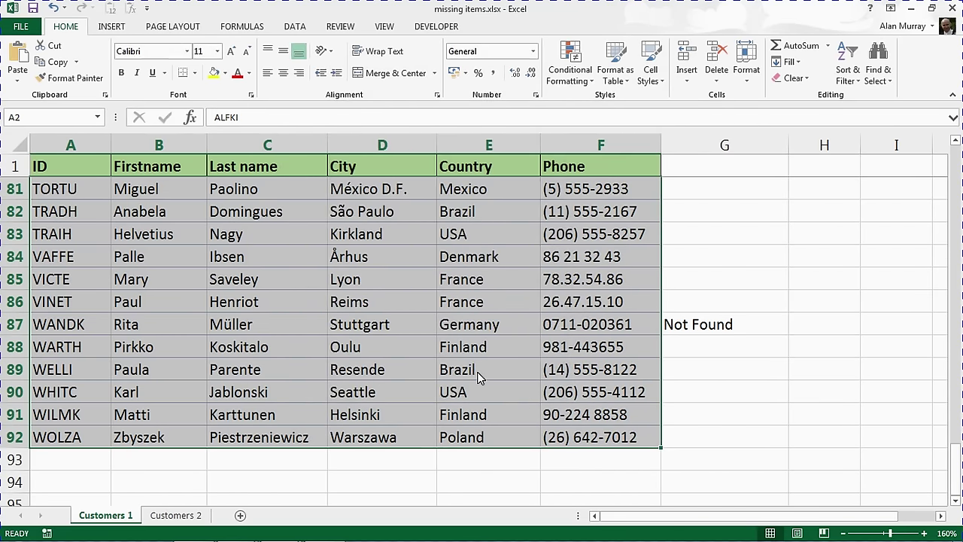
Select the customer range A2:F92 and open its existing formula rule for editing
click(447, 374)
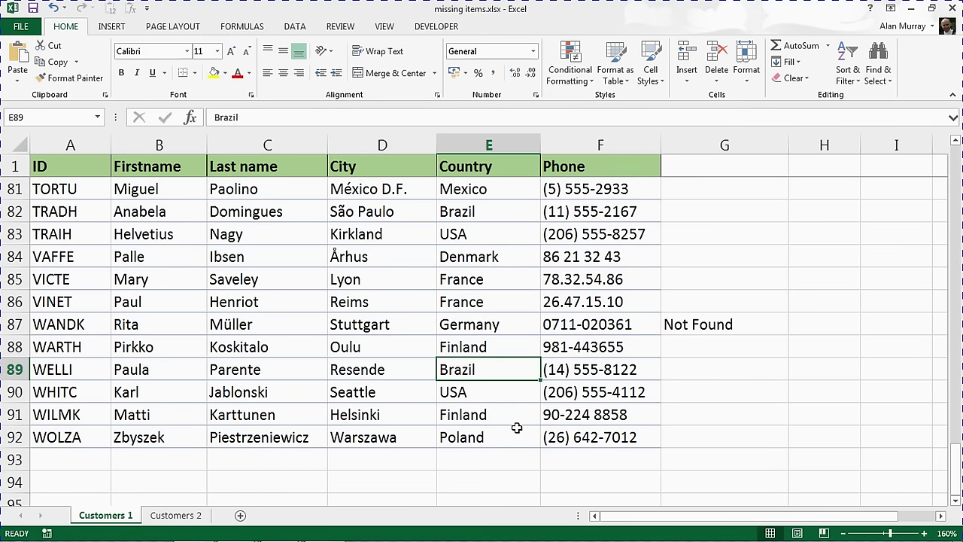
drag(558, 441, 80, 188)
click(578, 83)
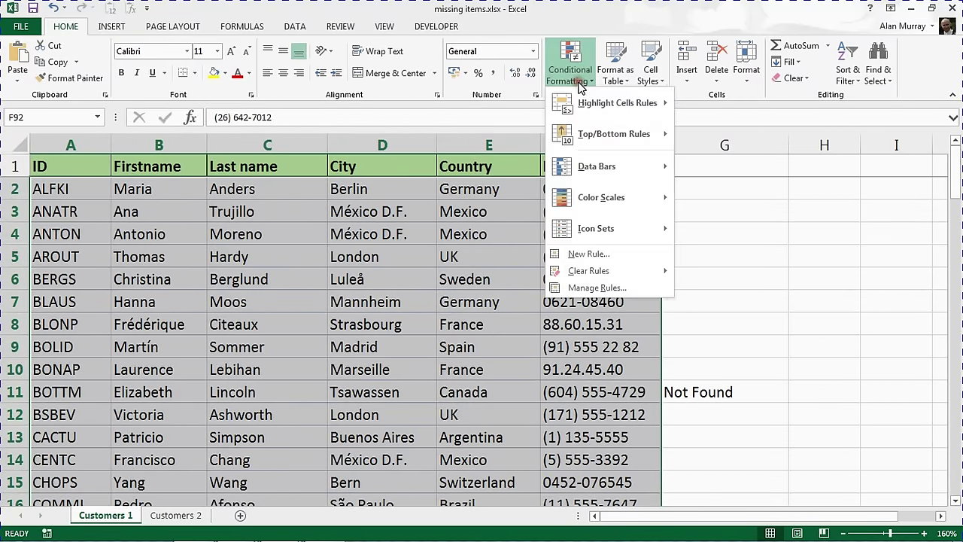
click(595, 288)
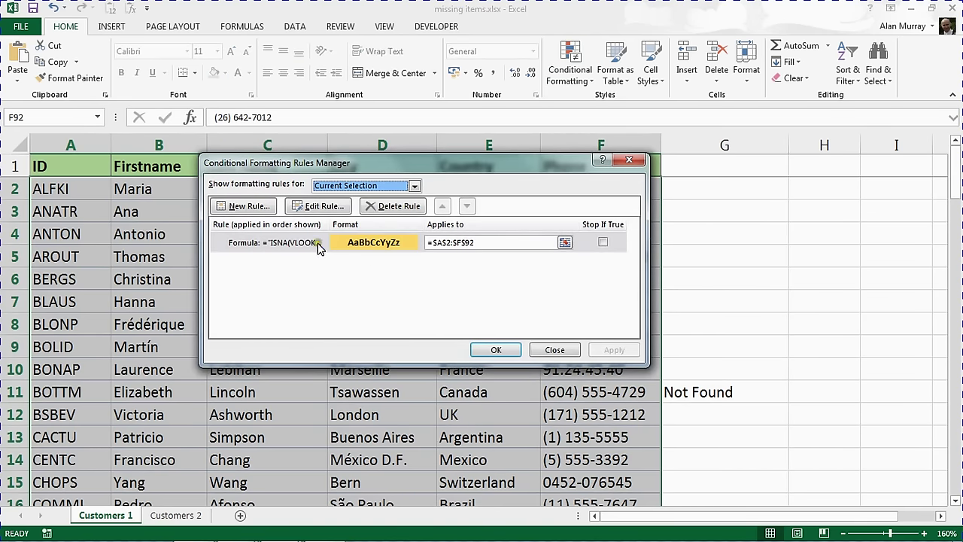
click(318, 248)
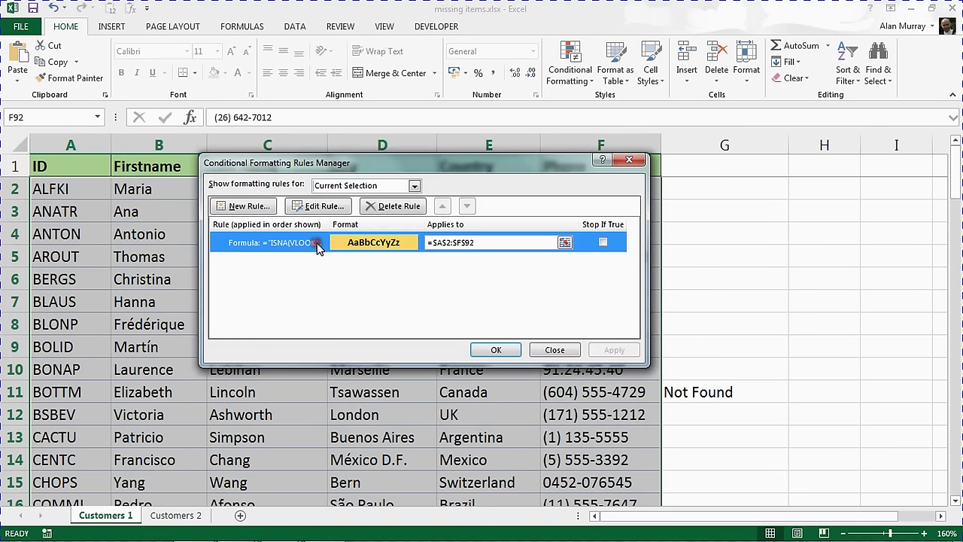
click(314, 206)
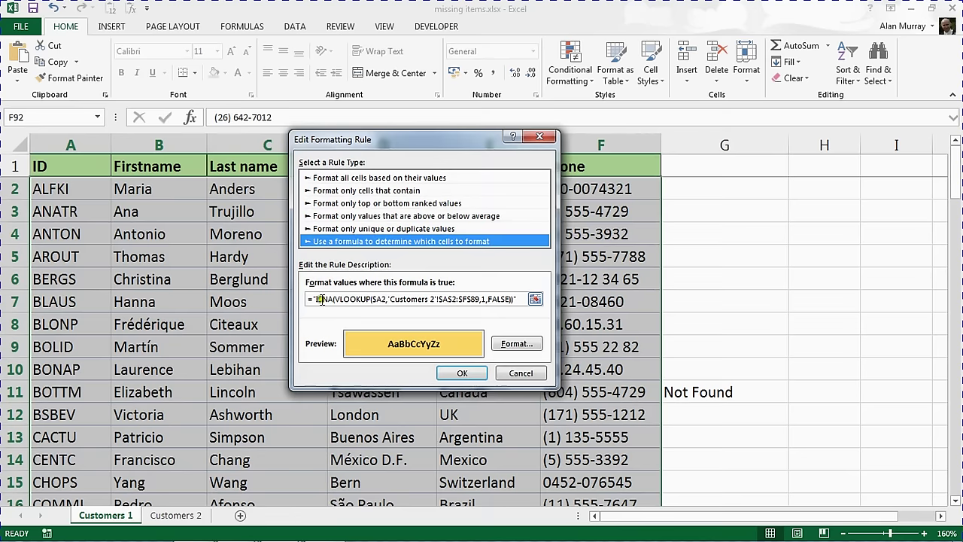
Strip the quotes from the rule so it reads =ISNA(VLOOKUP(...)) unquoted
click(311, 299)
key(Delete)
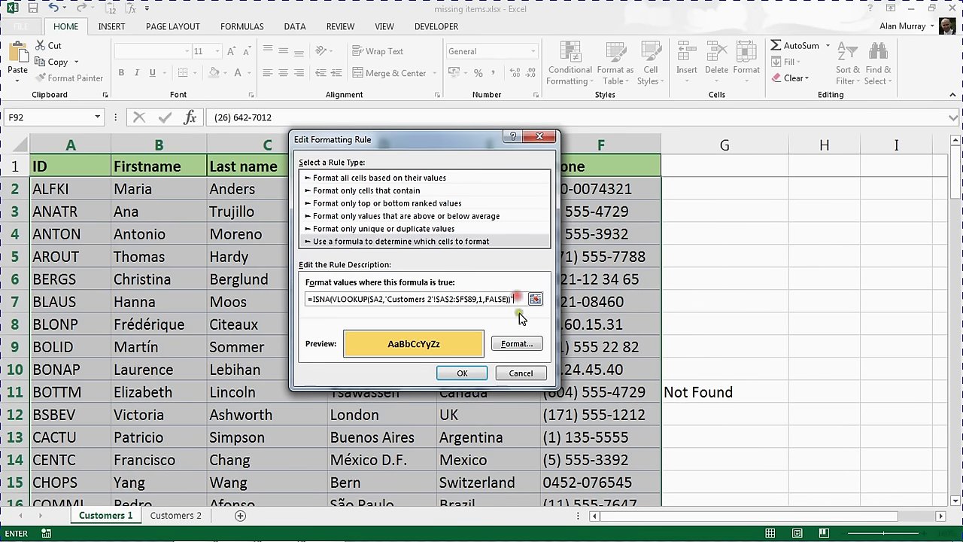
key(End)
key(BackSpace)
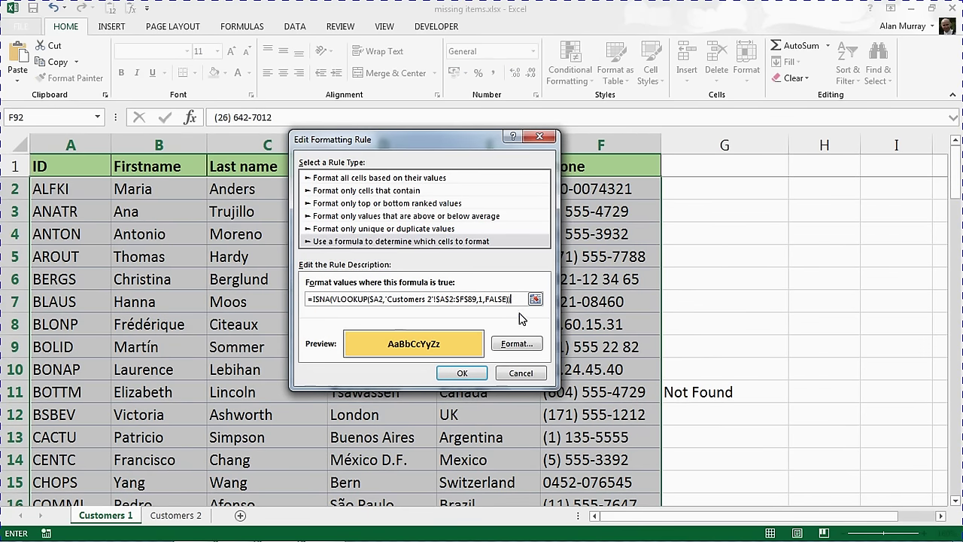
click(472, 374)
Apply the corrected rule and scroll the sheet to confirm rows 11, 69 and 87 are bold on gold
click(497, 350)
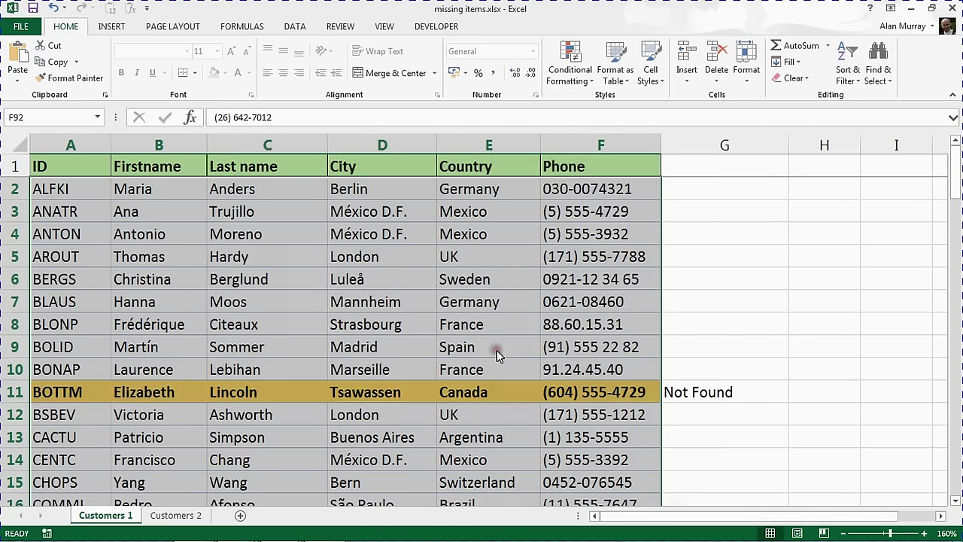
click(397, 325)
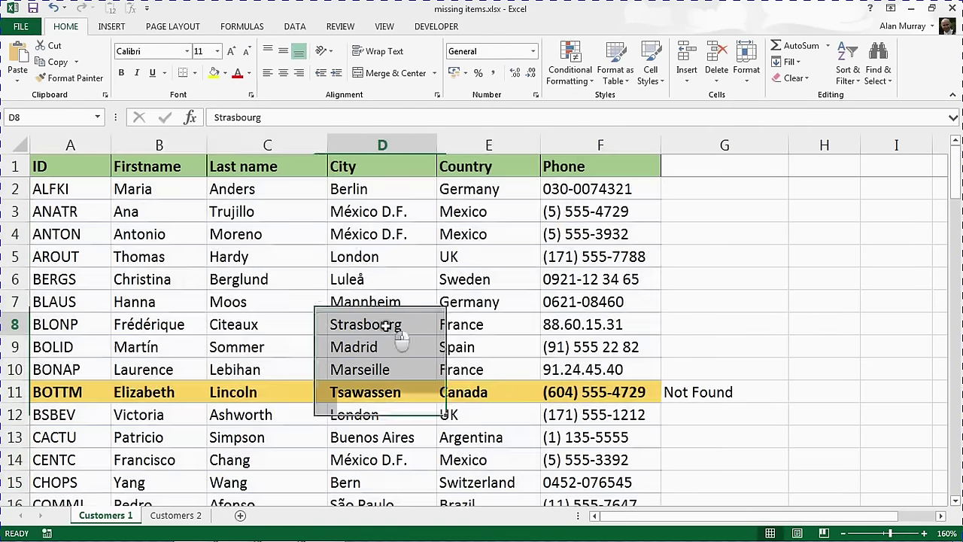
click(384, 285)
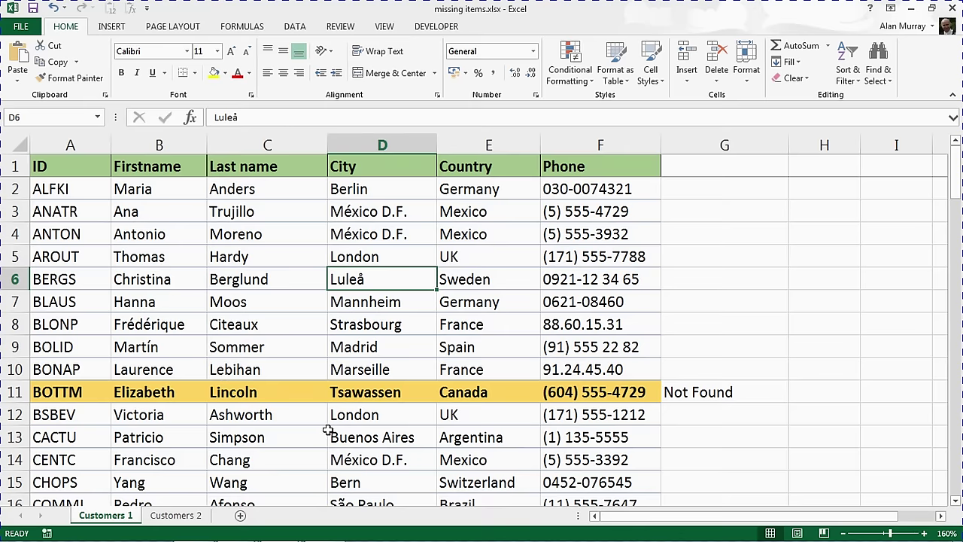
scroll(328, 430, down, 3)
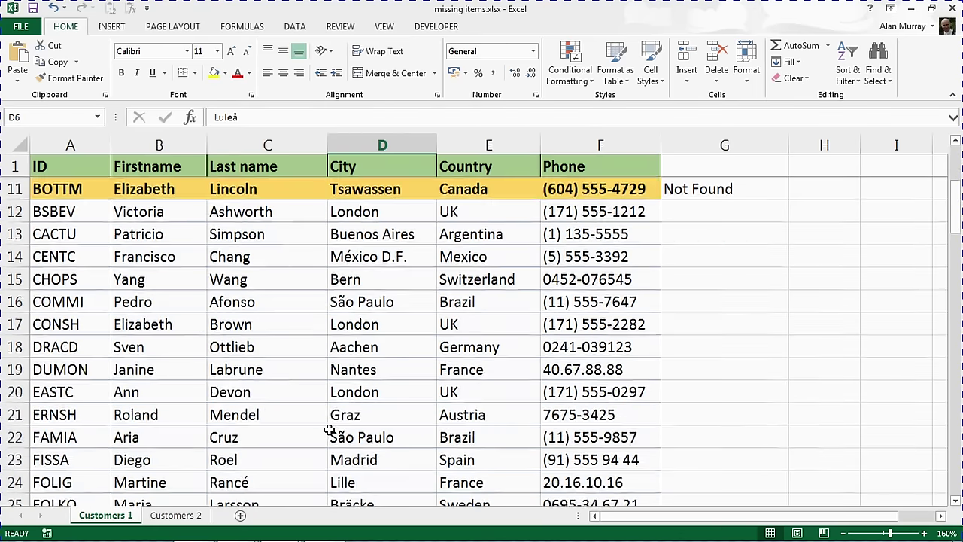
scroll(328, 430, down, 5)
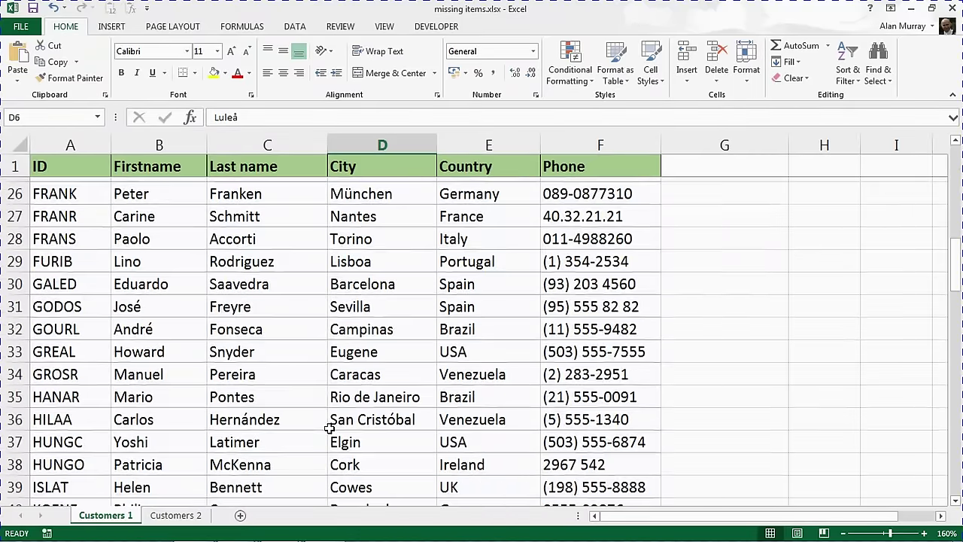
scroll(328, 428, down, 5)
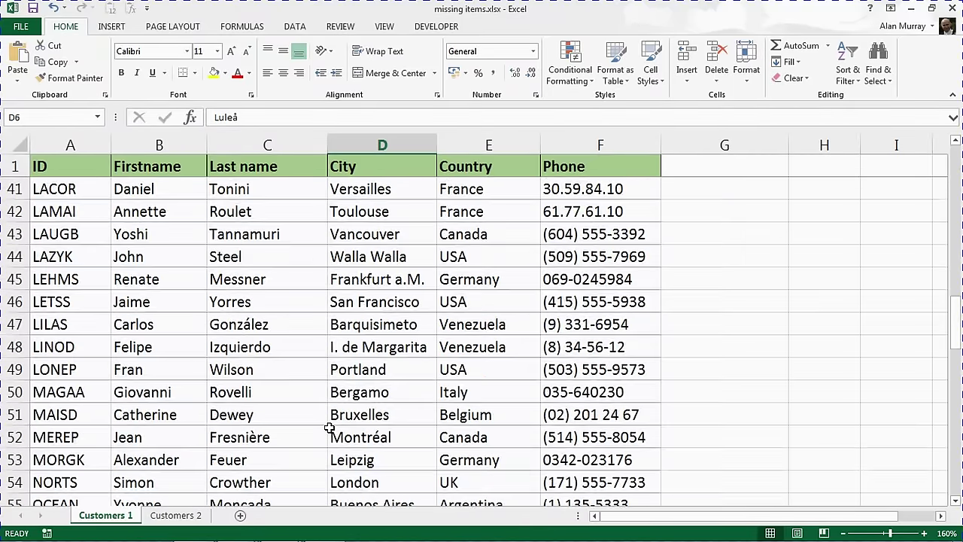
scroll(329, 428, down, 7)
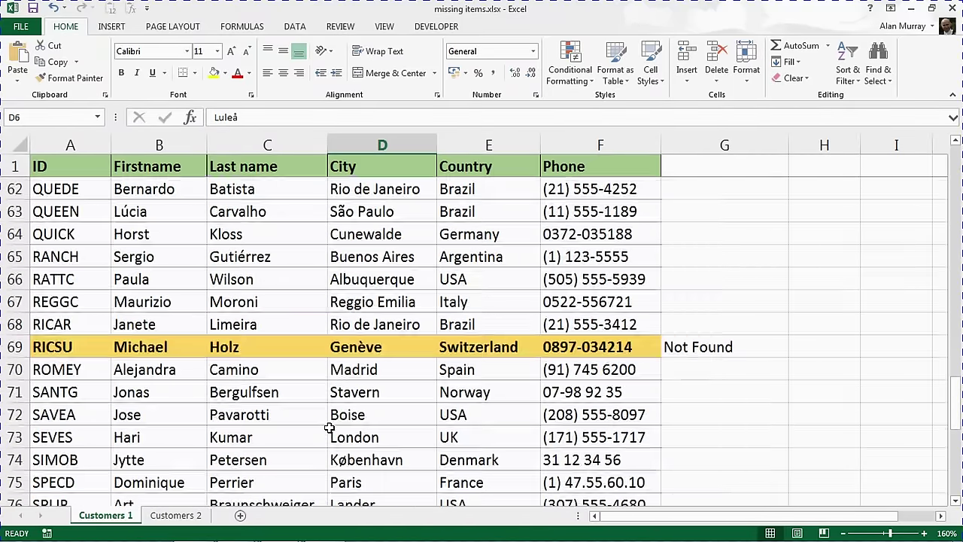
scroll(328, 428, down, 6)
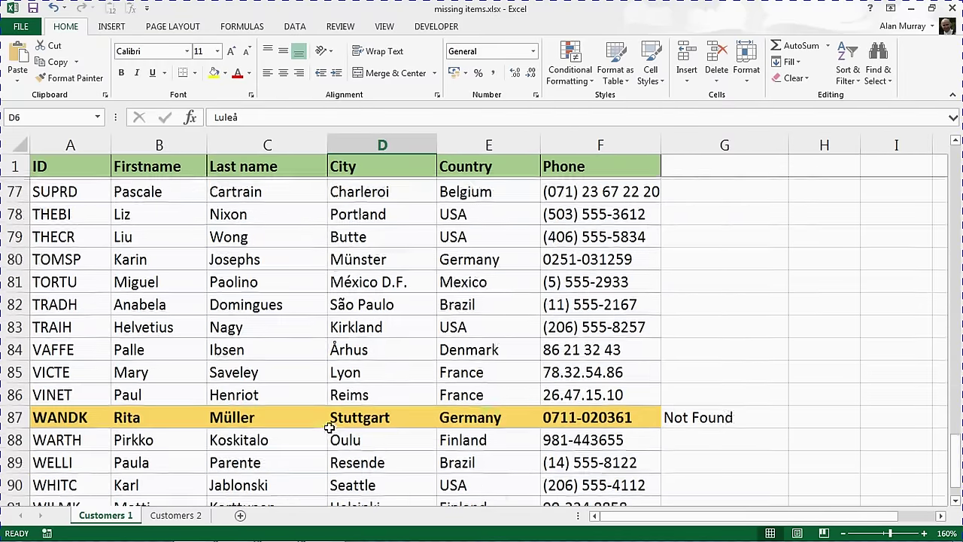
scroll(329, 426, down, 1)
scroll(340, 384, up, 1)
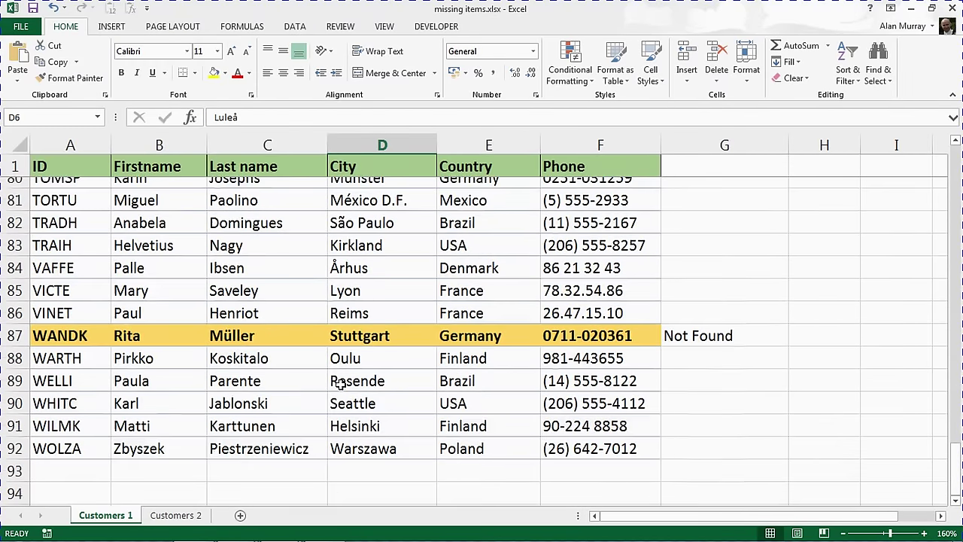
scroll(340, 384, up, 5)
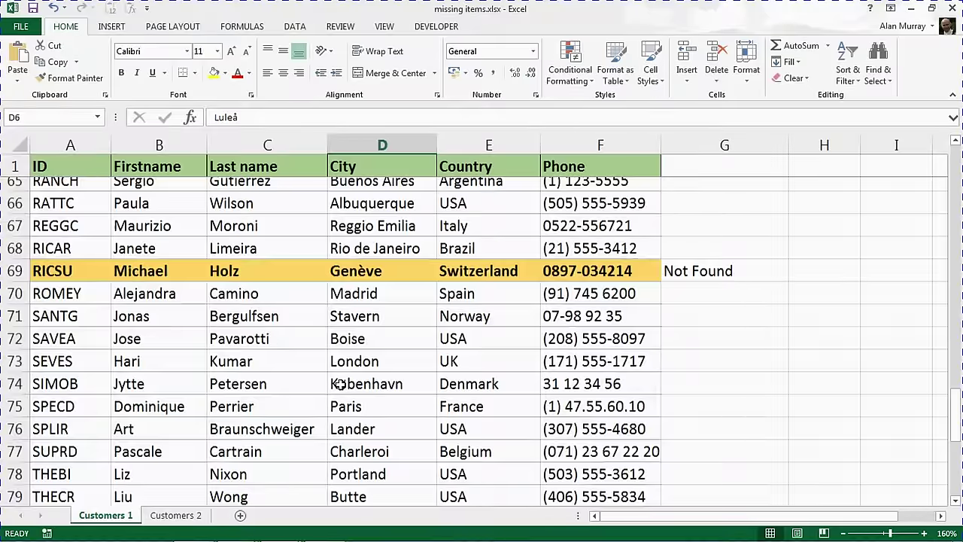
scroll(340, 384, up, 2)
scroll(340, 385, up, 11)
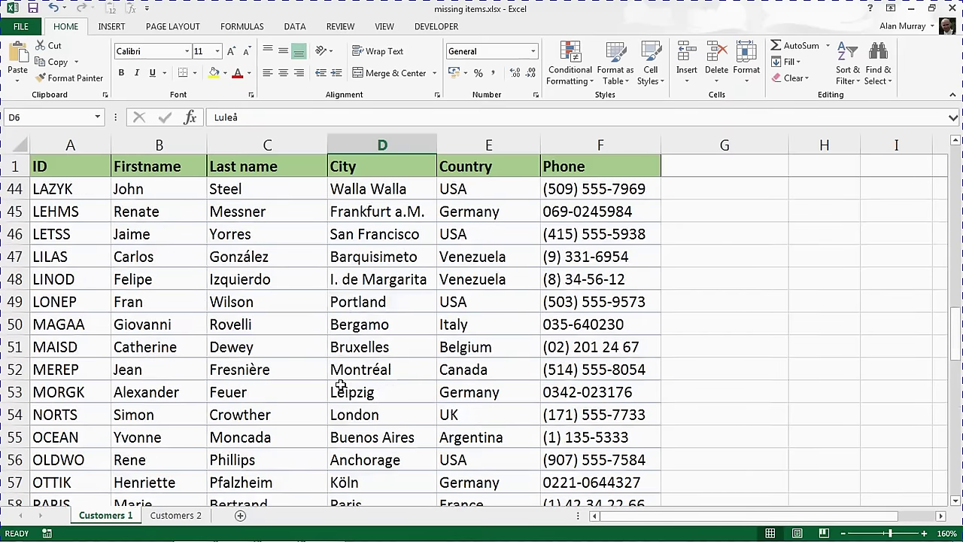
scroll(340, 385, up, 8)
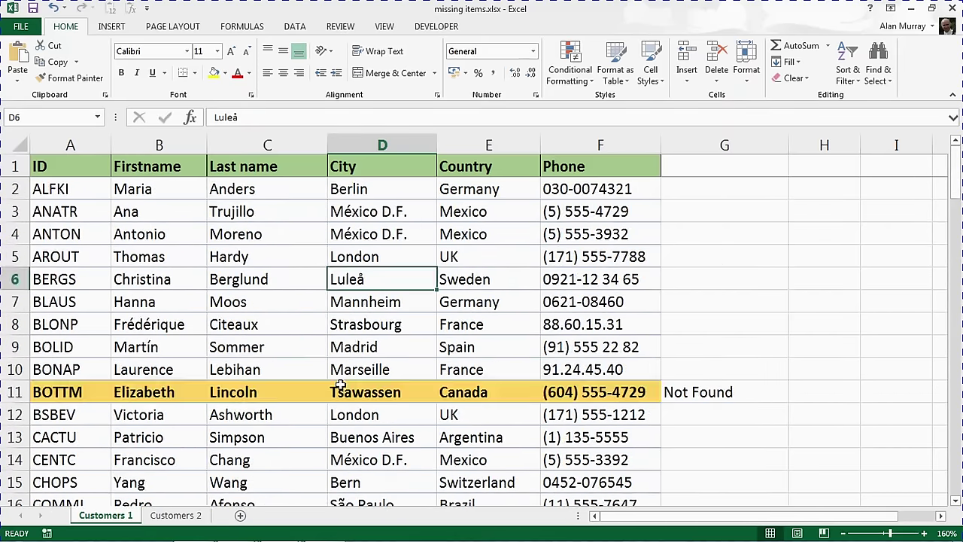
Turn on table filters and filter the Firstname column to show only gold-filled rows
click(516, 303)
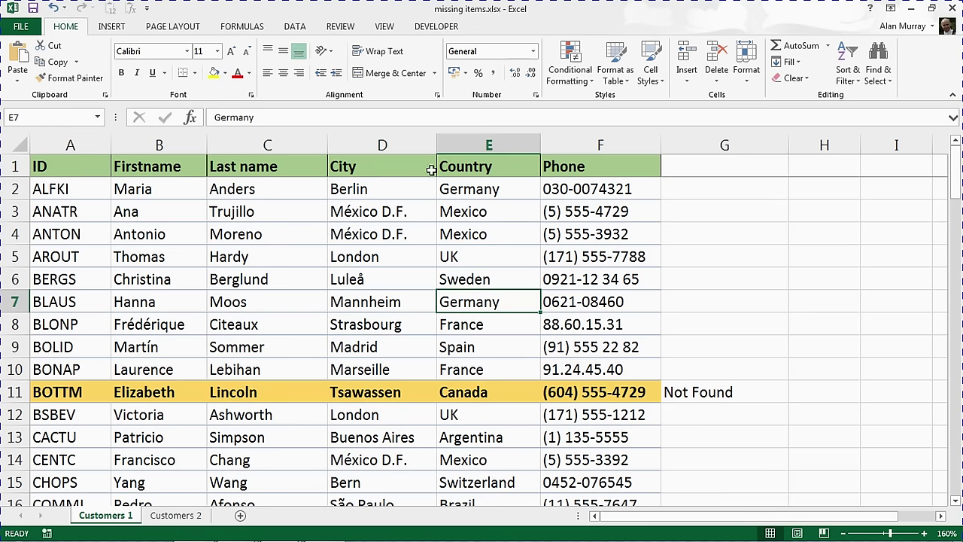
click(299, 27)
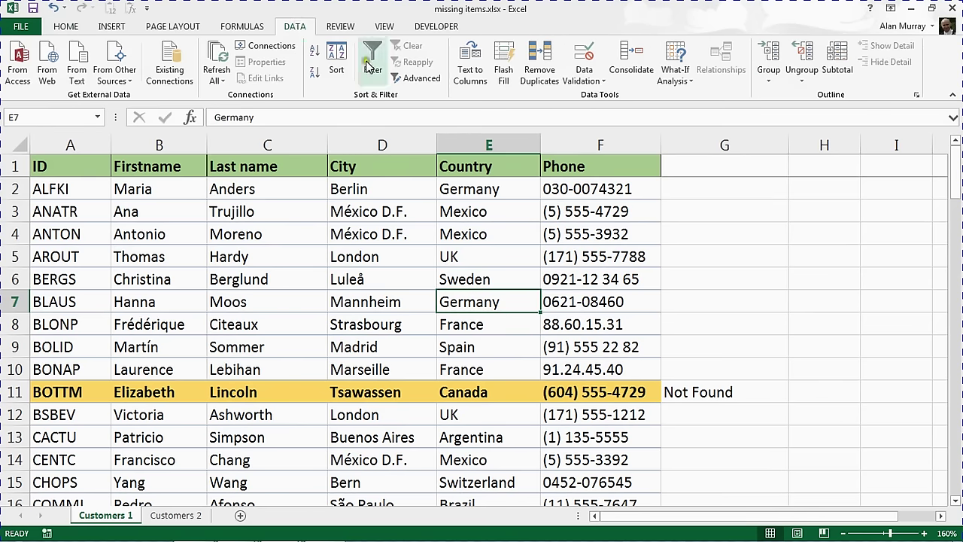
click(371, 58)
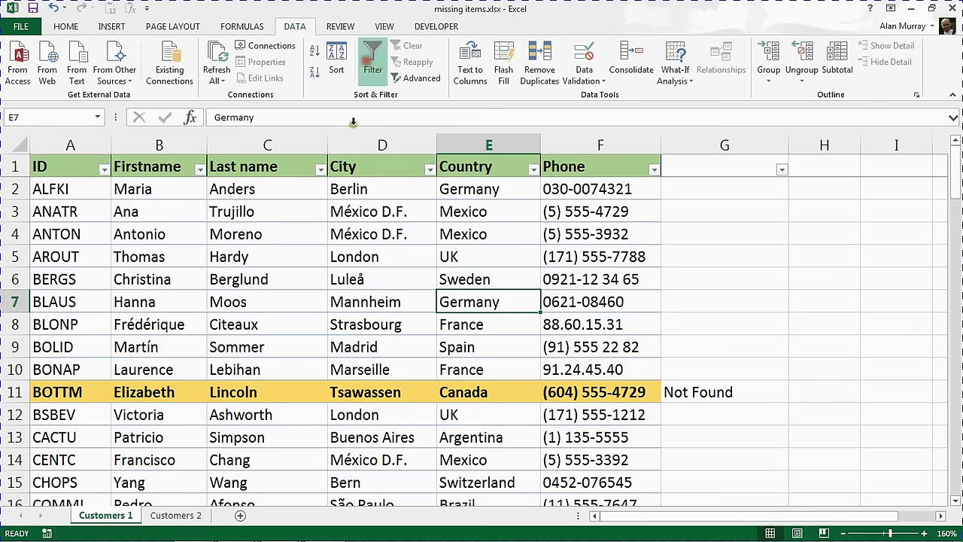
click(200, 170)
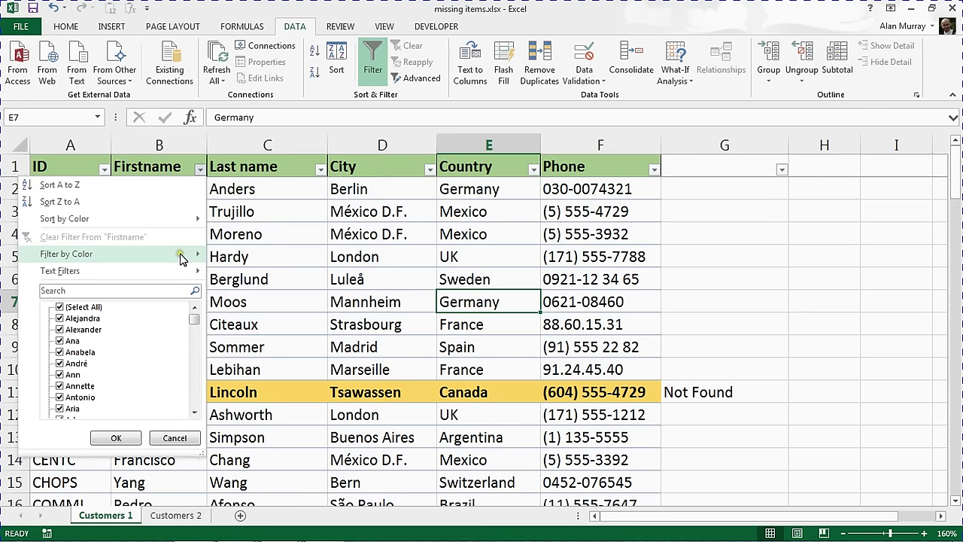
mouse_move(182, 254)
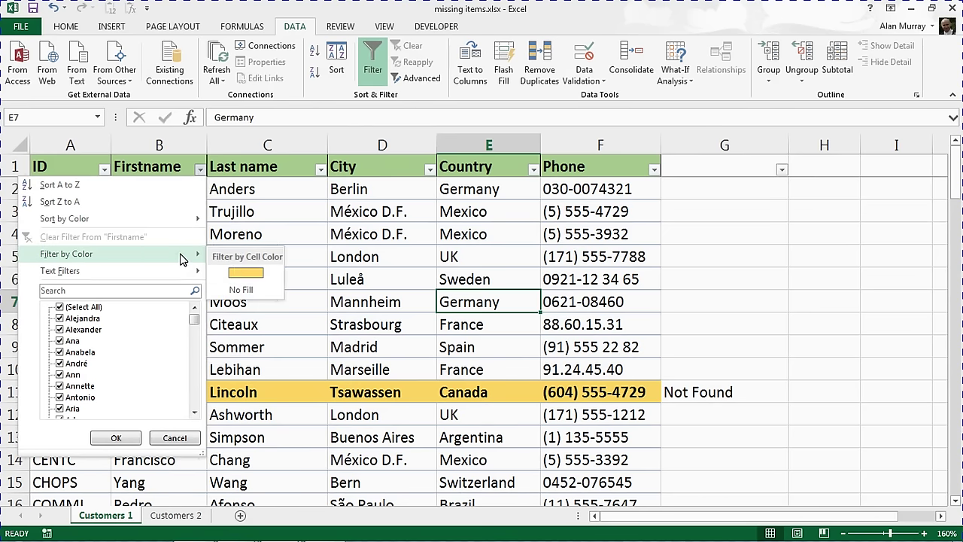
click(245, 273)
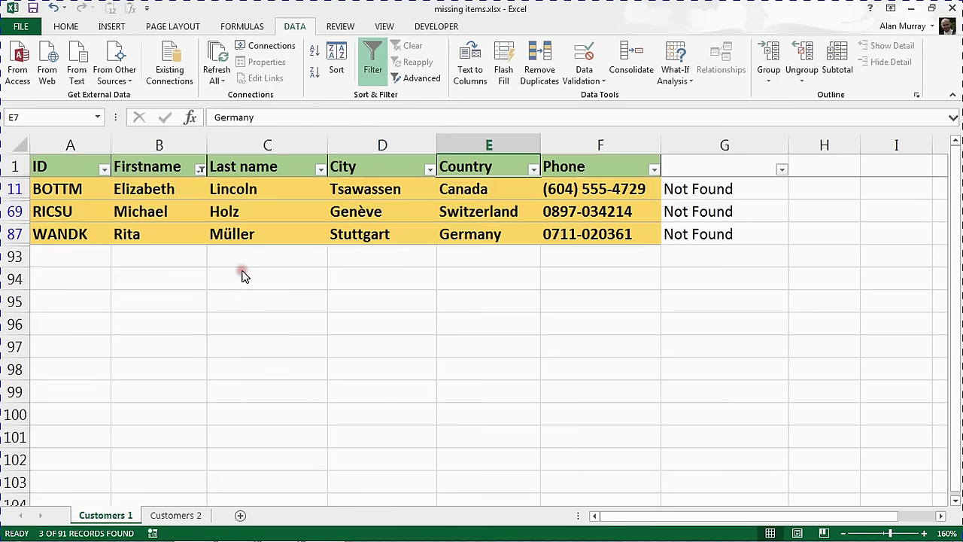
Clear the Firstname colour filter to list every customer again
click(201, 171)
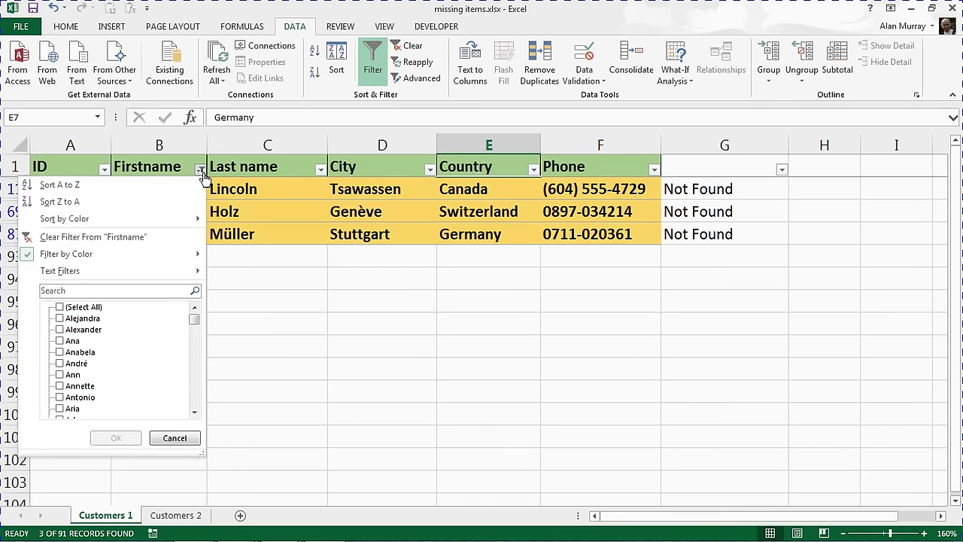
mouse_move(193, 260)
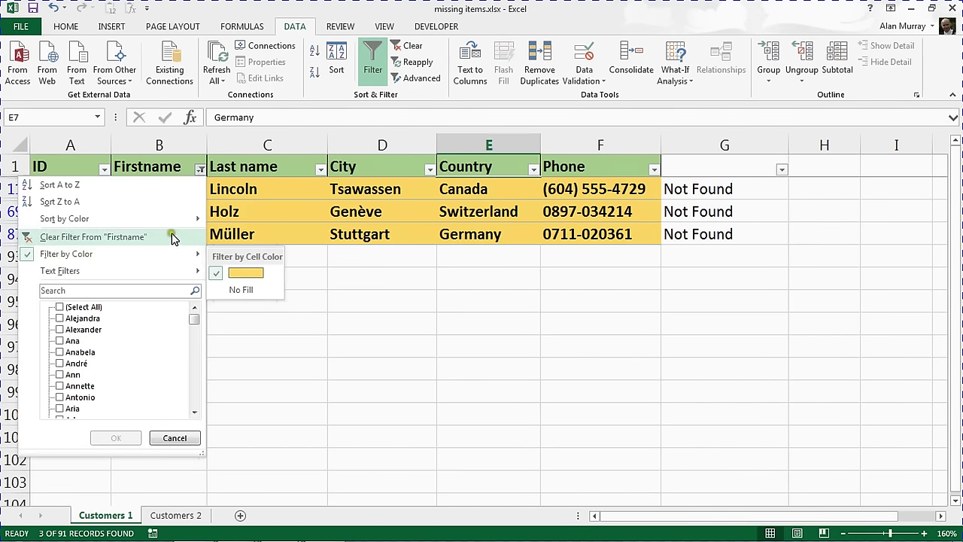
click(171, 237)
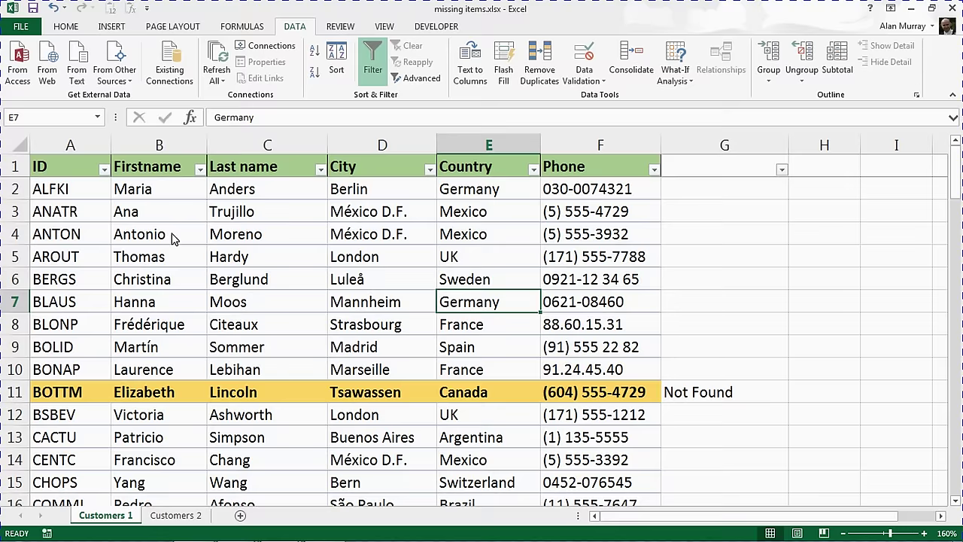